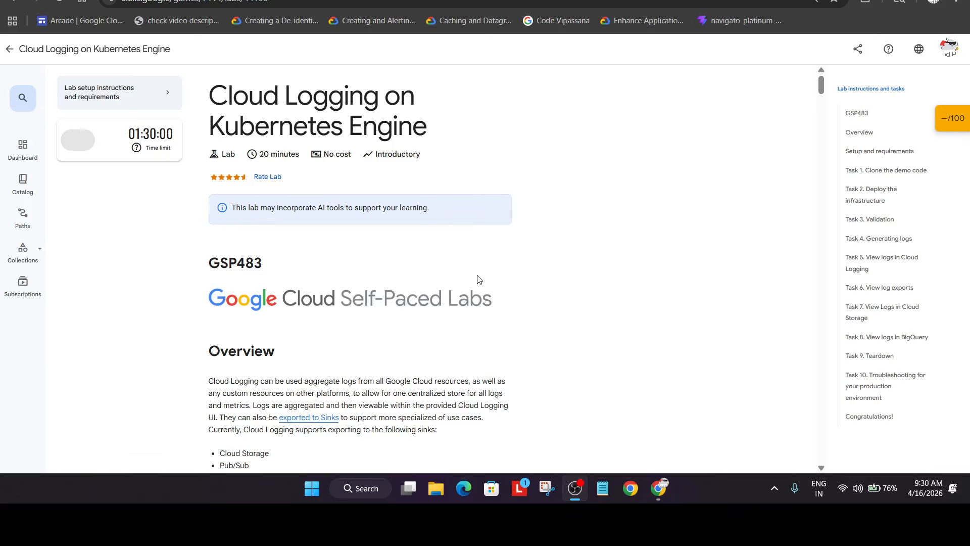
Open the Google Cloud console from the lab page in an incognito window and accept the new account's welcome notice
right_click(80, 217)
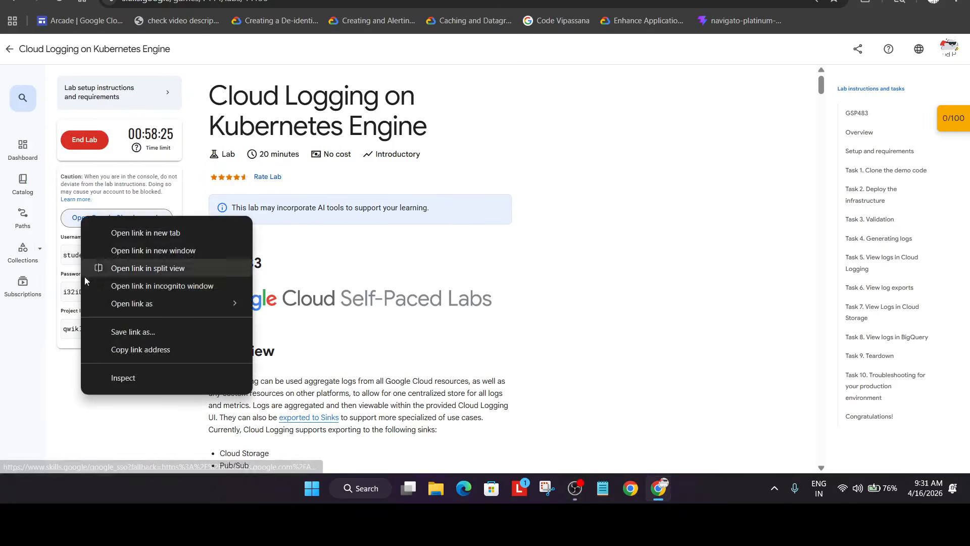
left_click(95, 286)
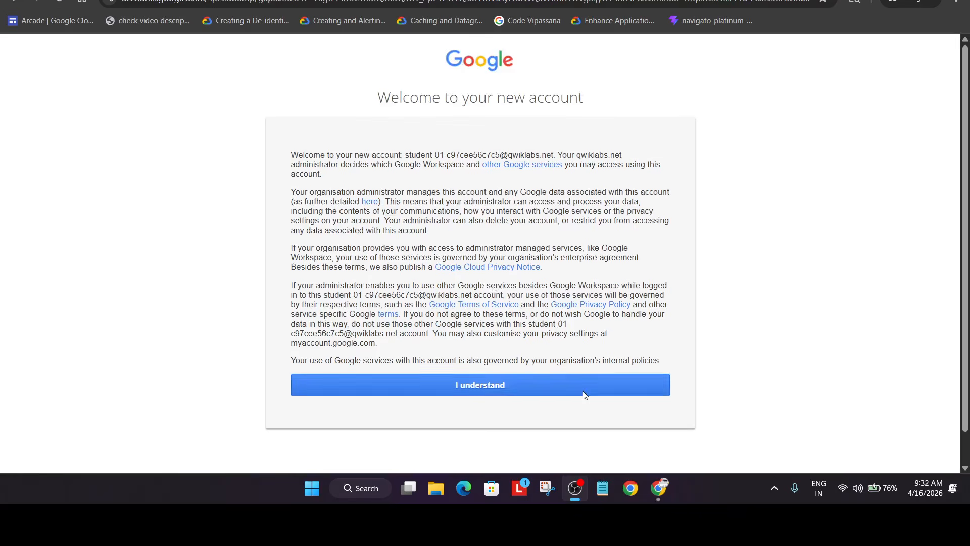
left_click(583, 392)
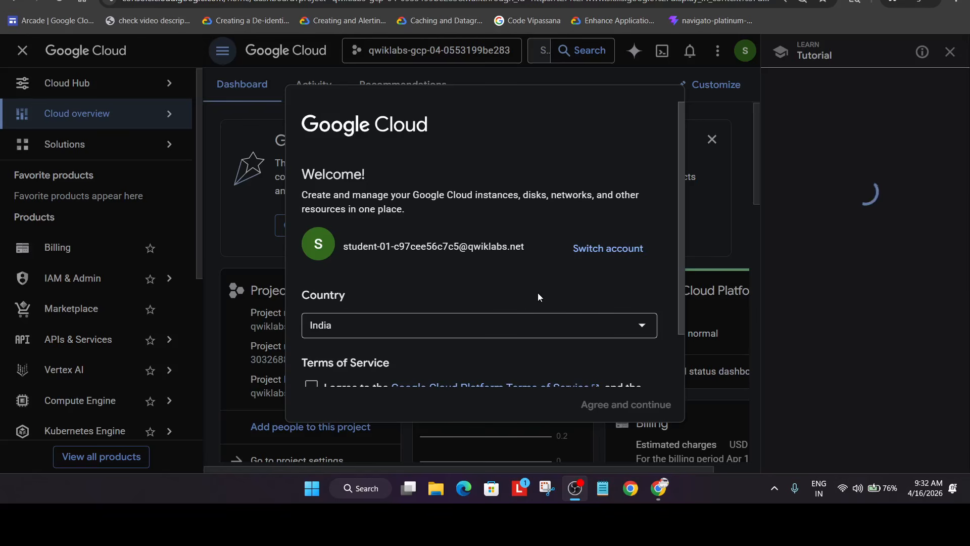
Agree to the Google Cloud Platform Terms of Service and continue to the console
scroll(404, 344, "down", 2)
left_click(311, 325)
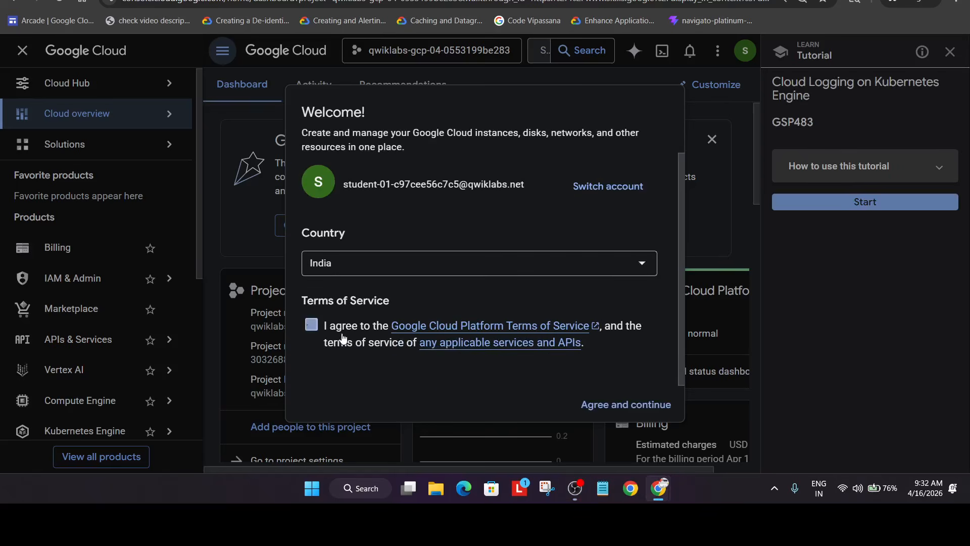
left_click(630, 402)
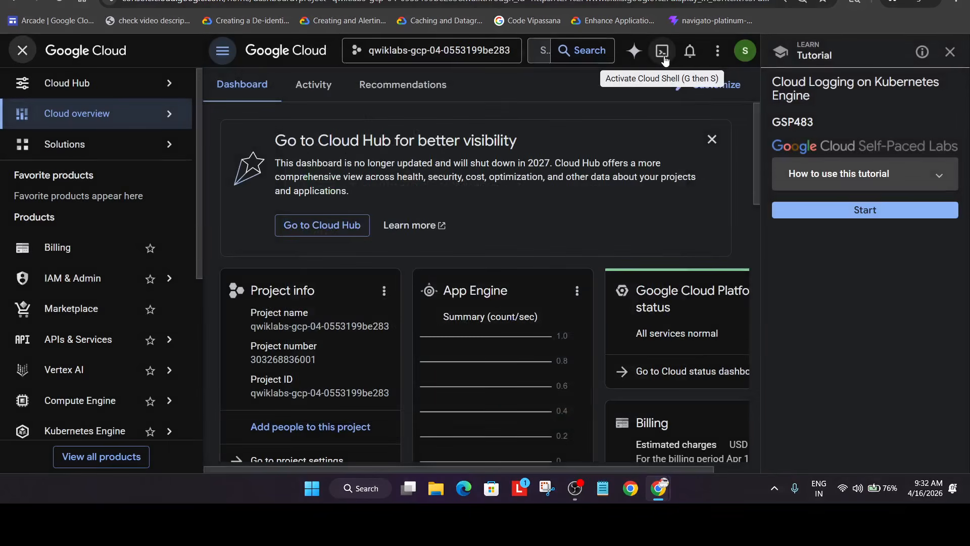
Activate Cloud Shell and continue past its introduction, closing the tutorial and the console navigation
left_click(662, 52)
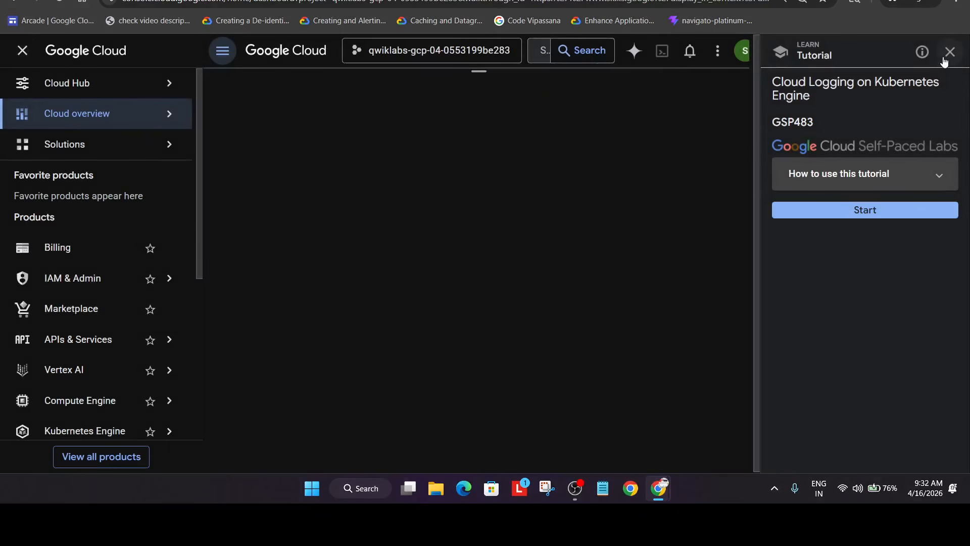
left_click(946, 56)
left_click(932, 282)
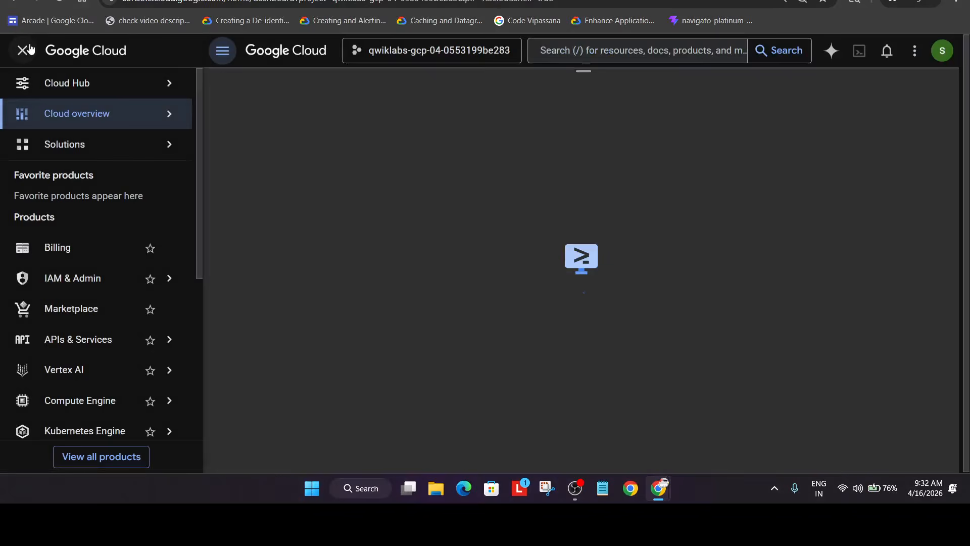
left_click(27, 49)
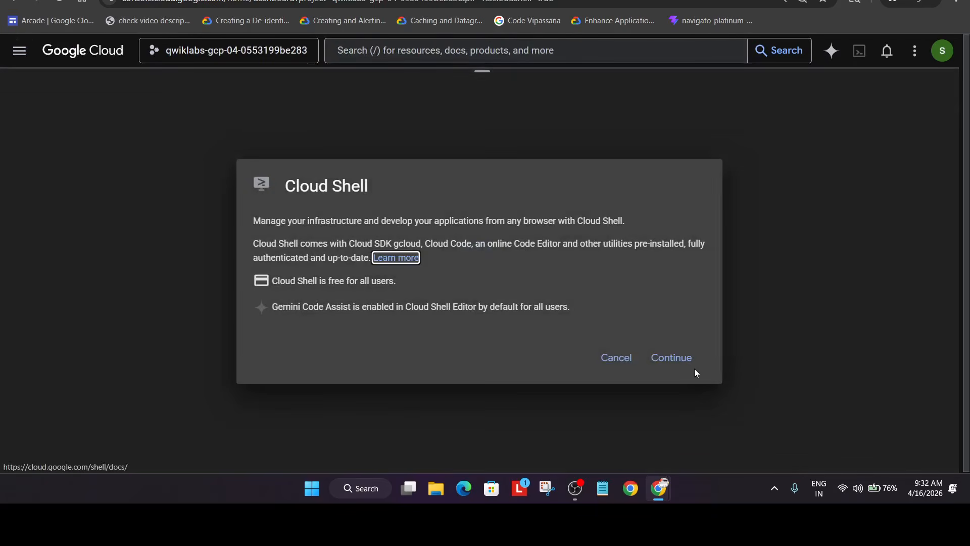
left_click(688, 361)
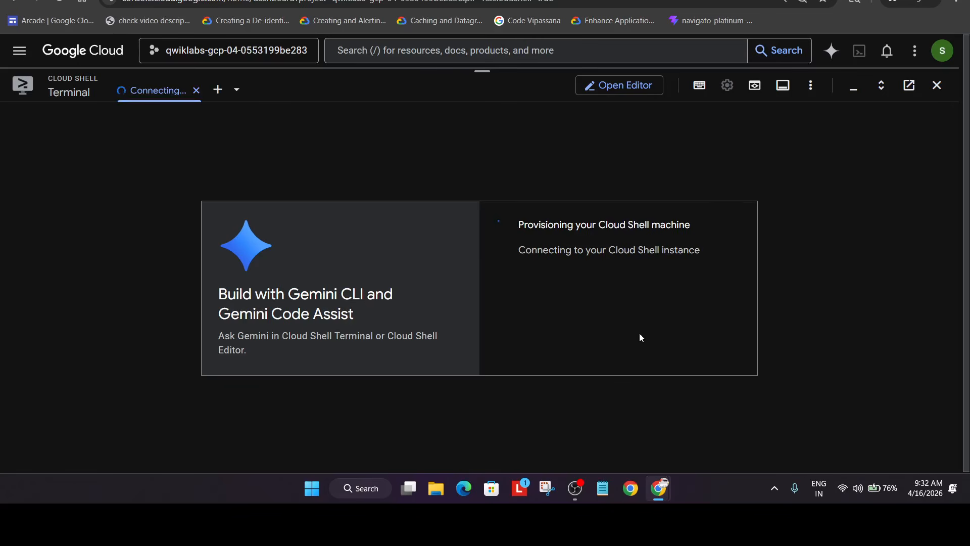
left_click(626, 322)
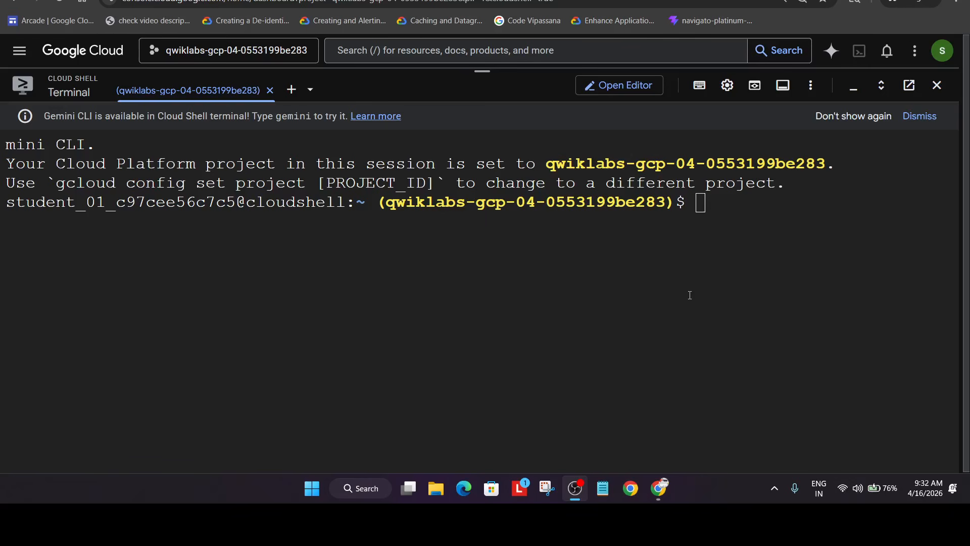
Copy the project command from Task 1 of the lab and run gcloud config set project qwiklabs-gcp-04-0553199be283 in Cloud Shell
key("alt+Tab")
key("Tab")
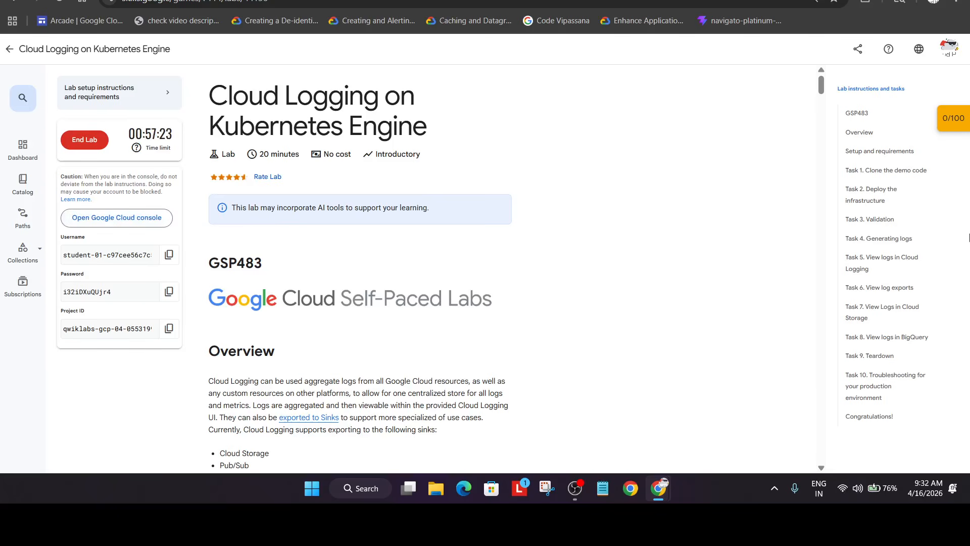
left_click(885, 169)
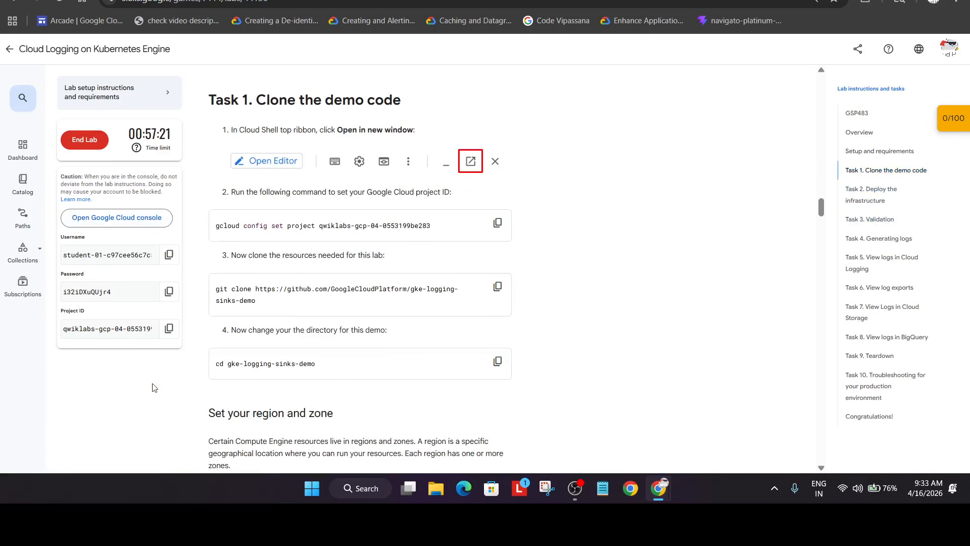
scroll(374, 350, "up", 4)
scroll(375, 349, "down", 5)
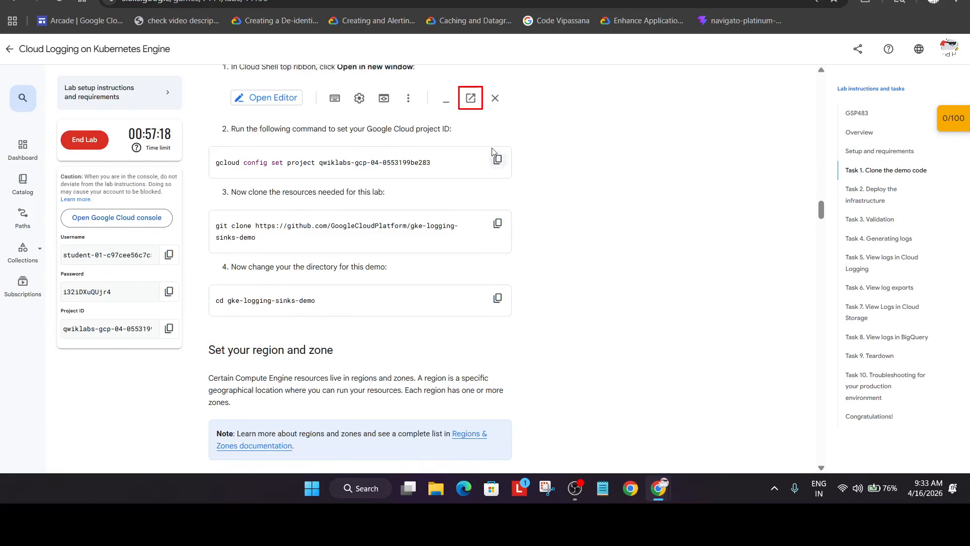
left_click(498, 160)
key("alt+Tab")
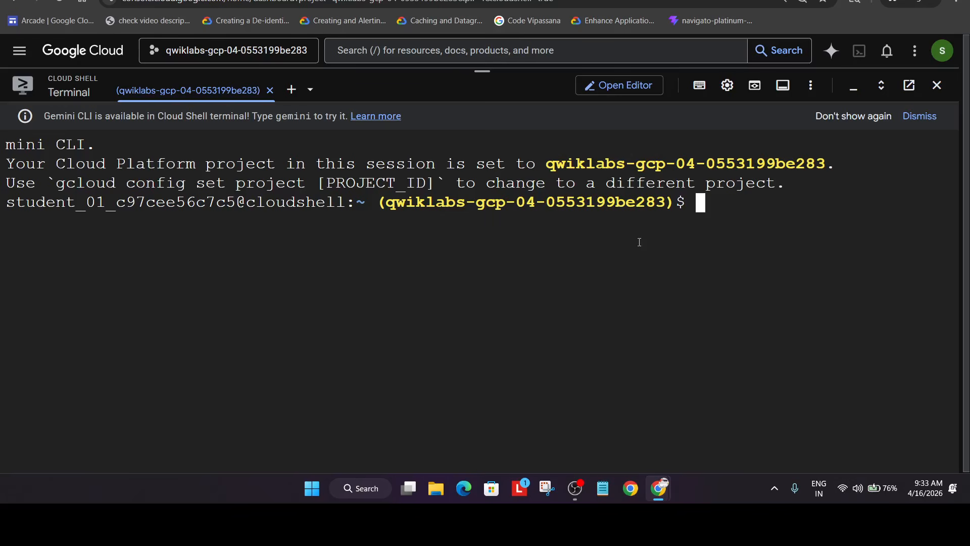
key("ctrl+v")
key("Return")
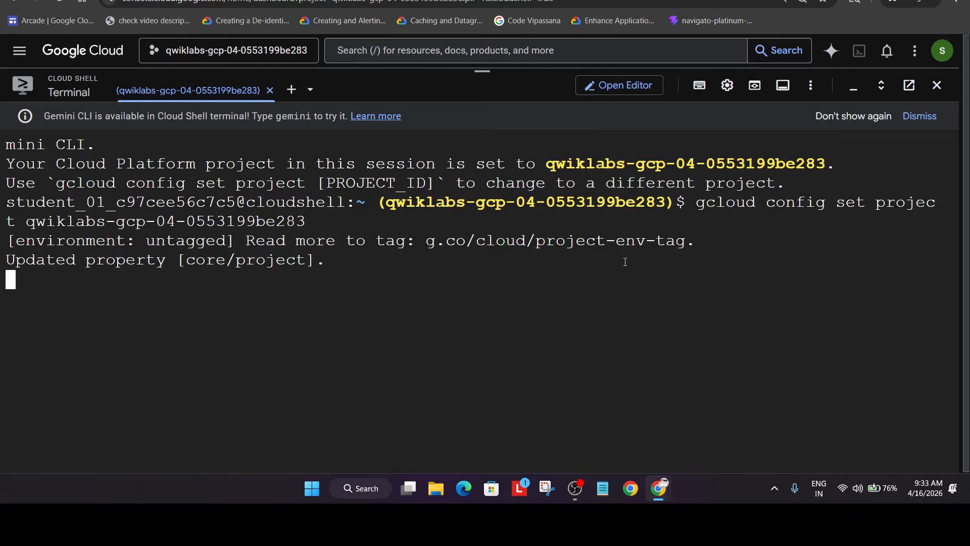
key("alt+Tab")
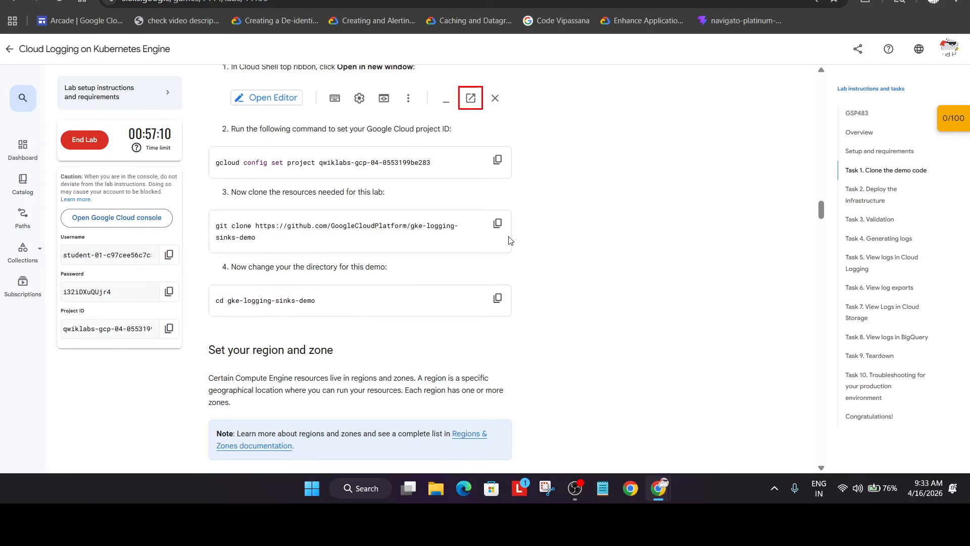
left_click(498, 223)
key("alt+Tab")
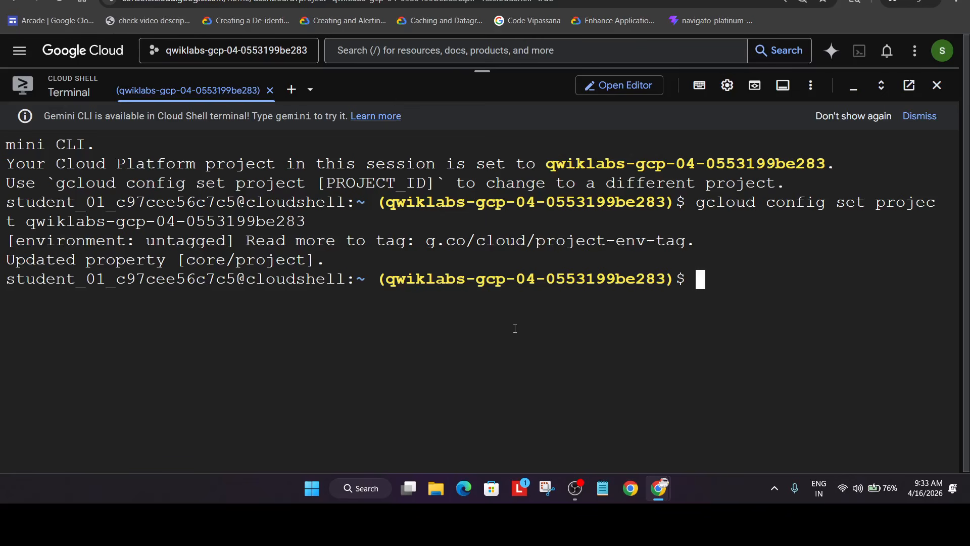
key("ctrl+v")
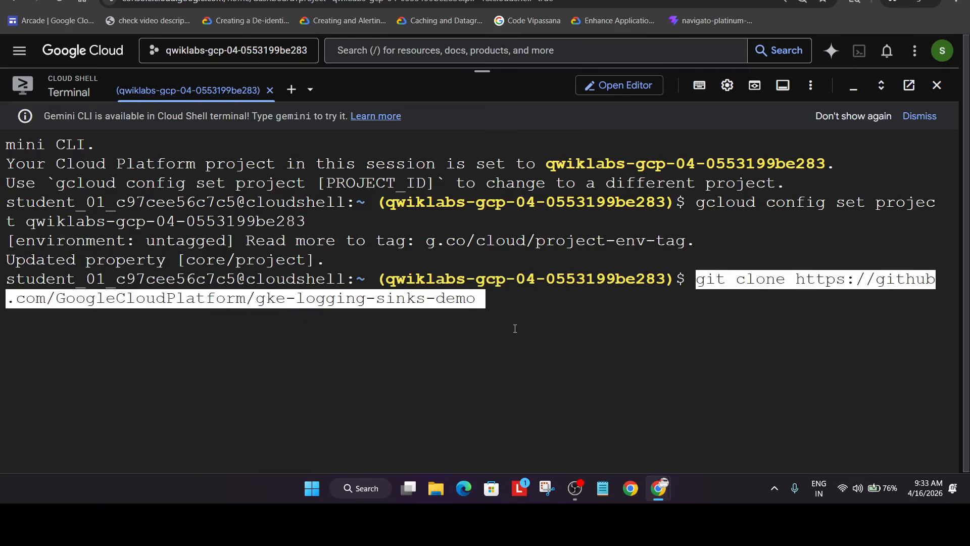
key("Return")
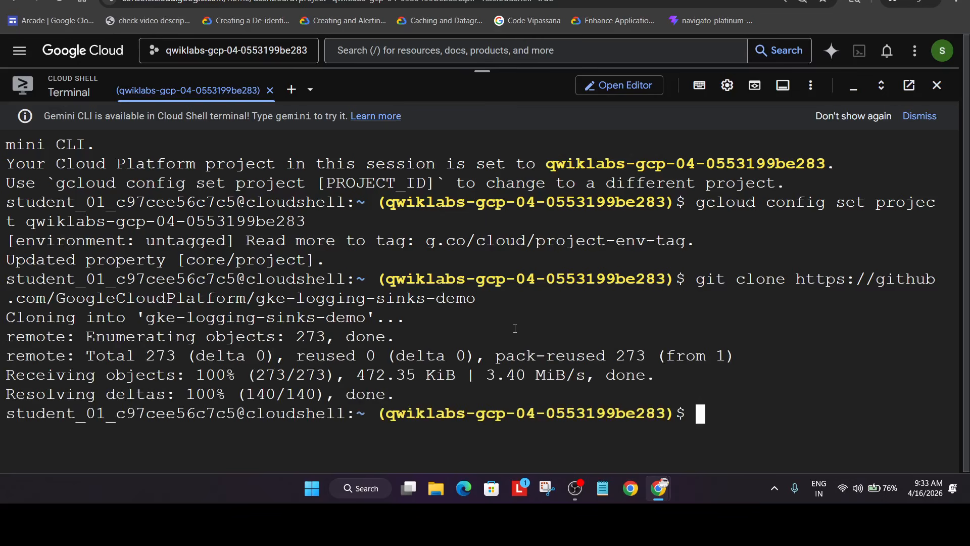
Copy the directory command from the lab and run cd gke-logging-sinks-demo in Cloud Shell
key("alt+Tab")
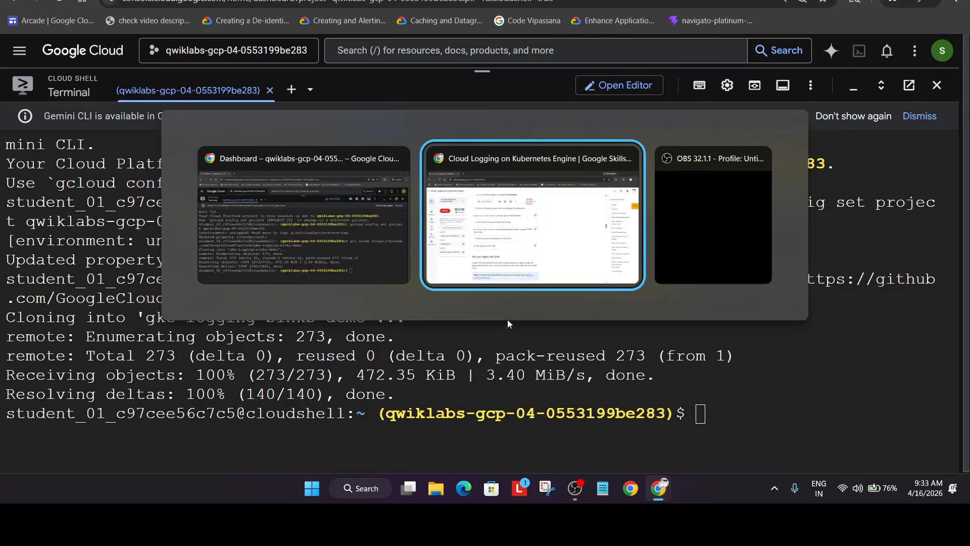
left_click(506, 293)
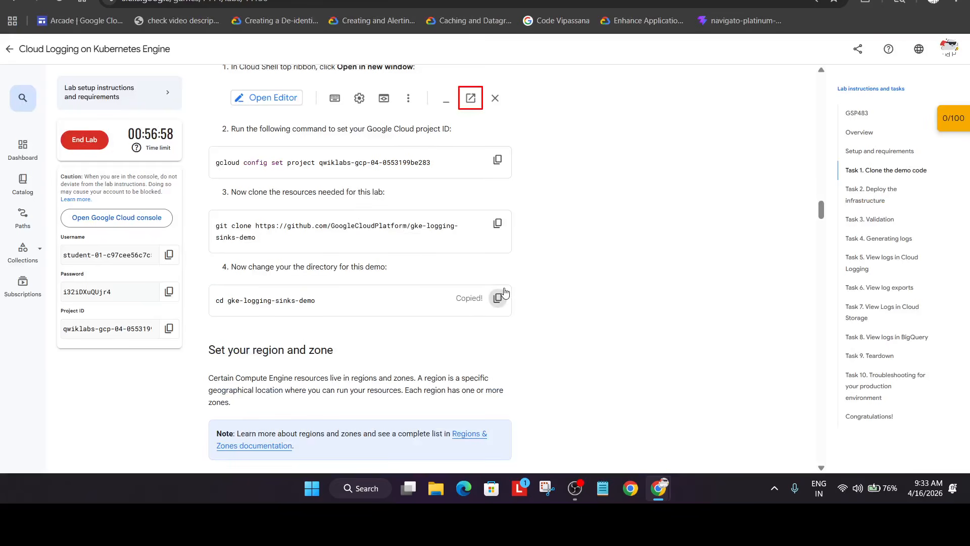
key("alt+Tab")
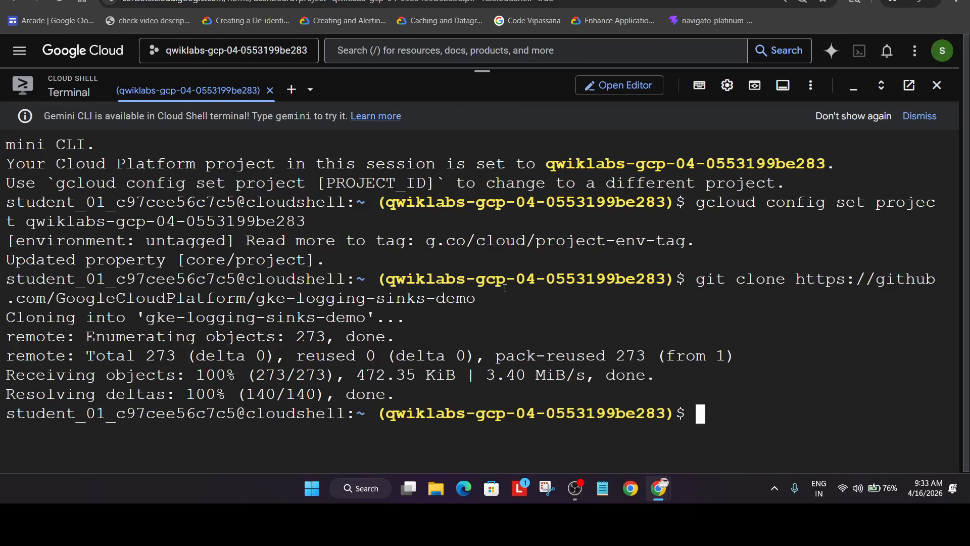
key("ctrl+v")
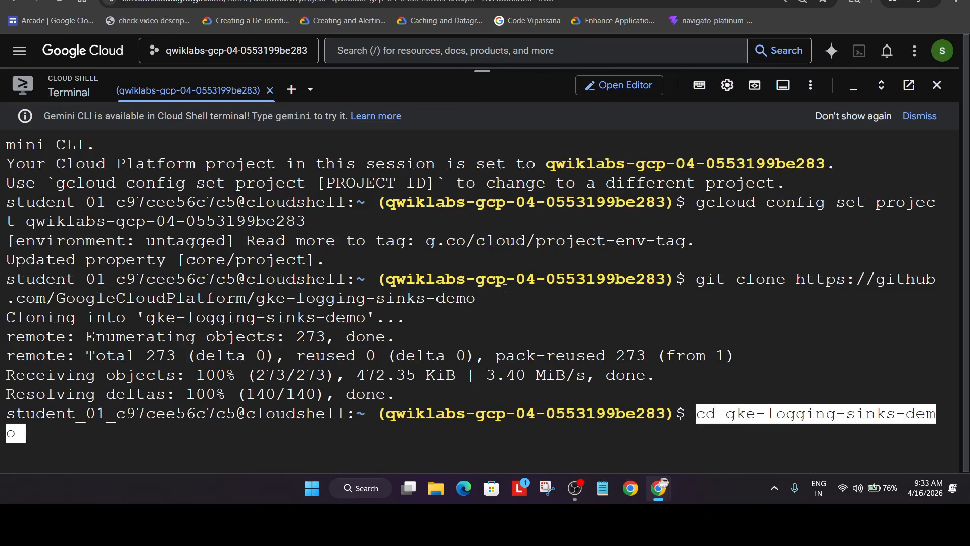
key("Return")
Copy the lab's region and zone commands and run them in Cloud Shell to set compute/region us-east4 and compute/zone us-east4-c
key("alt+Tab")
scroll(500, 278, "down", 3)
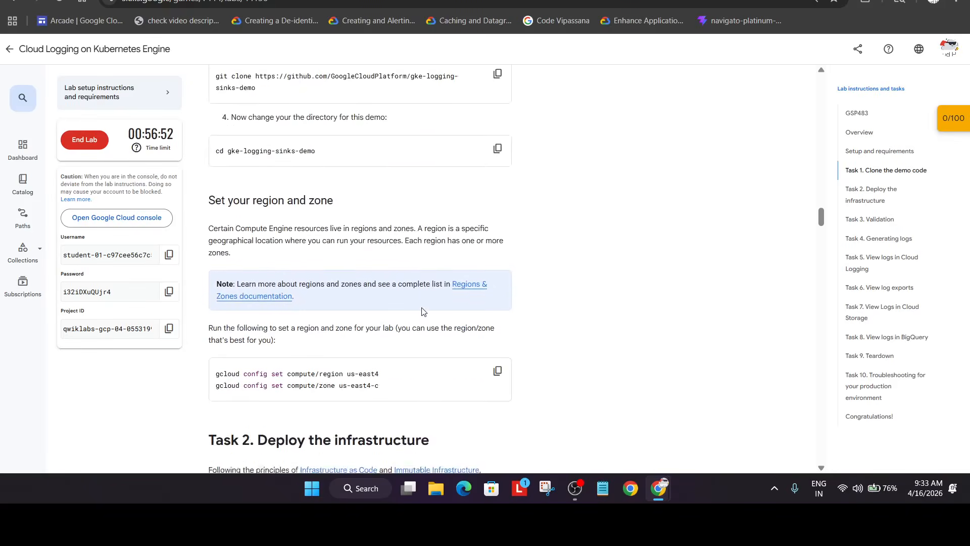
left_click(500, 273)
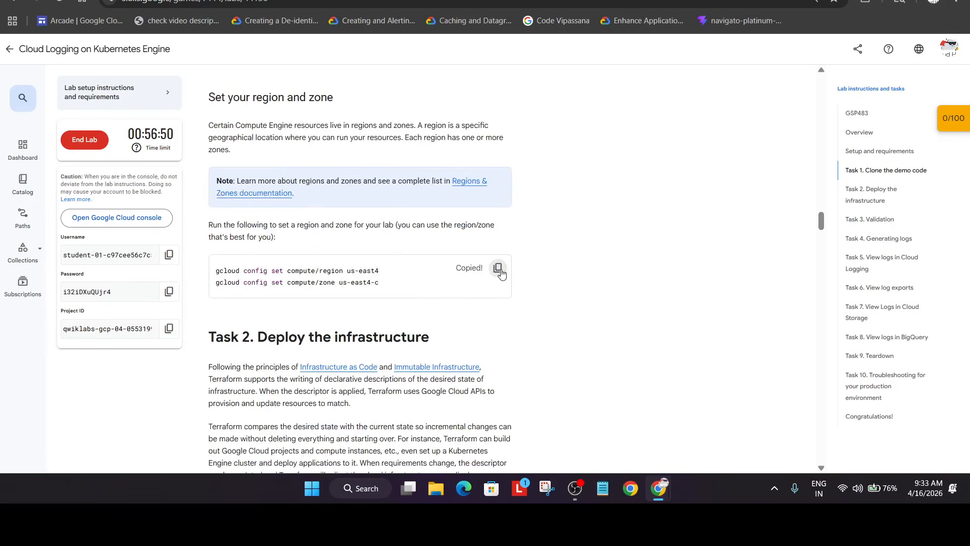
key("alt+Tab")
key("ctrl+v")
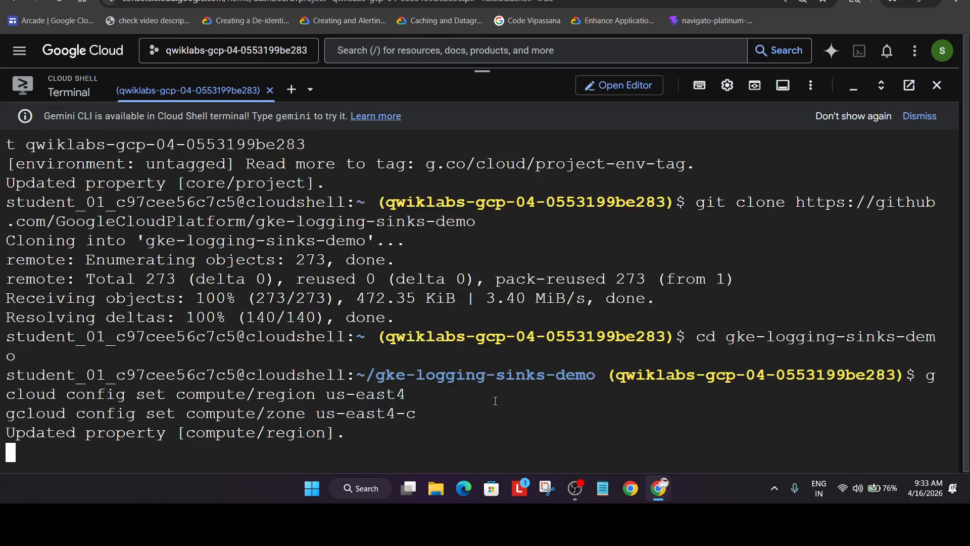
Read the Task 2 instructions for updating provider.tf and open the Cloud Shell Editor
key("alt+Tab")
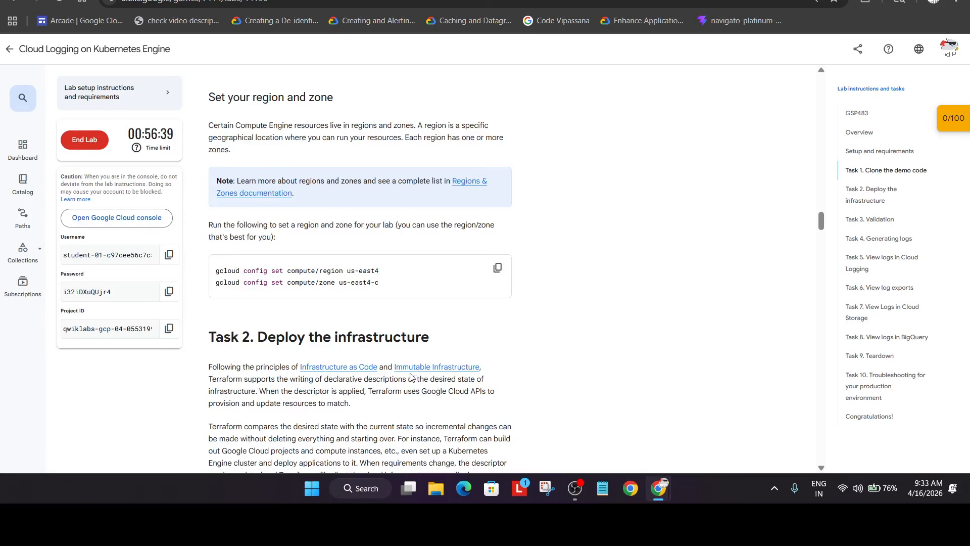
scroll(409, 375, "down", 4)
scroll(409, 375, "down", 2)
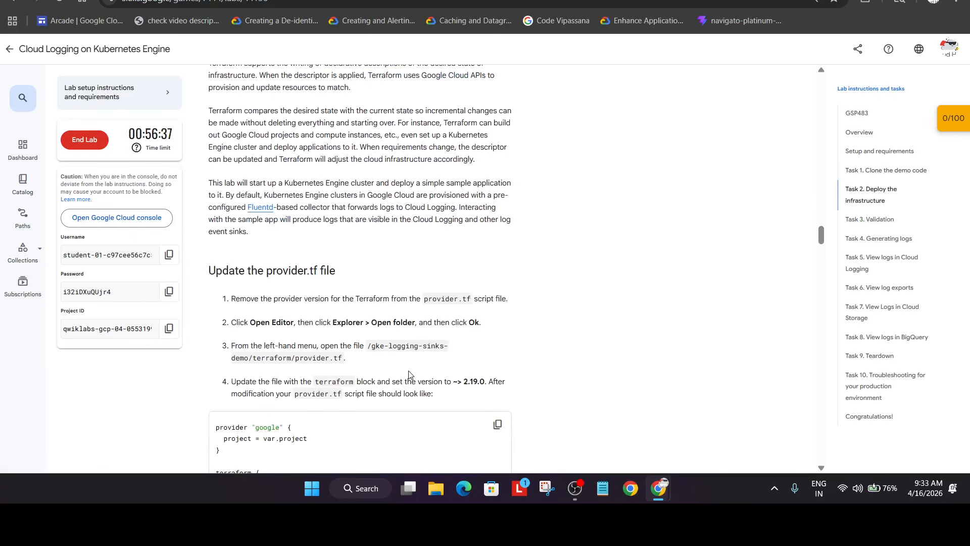
key("alt+Tab")
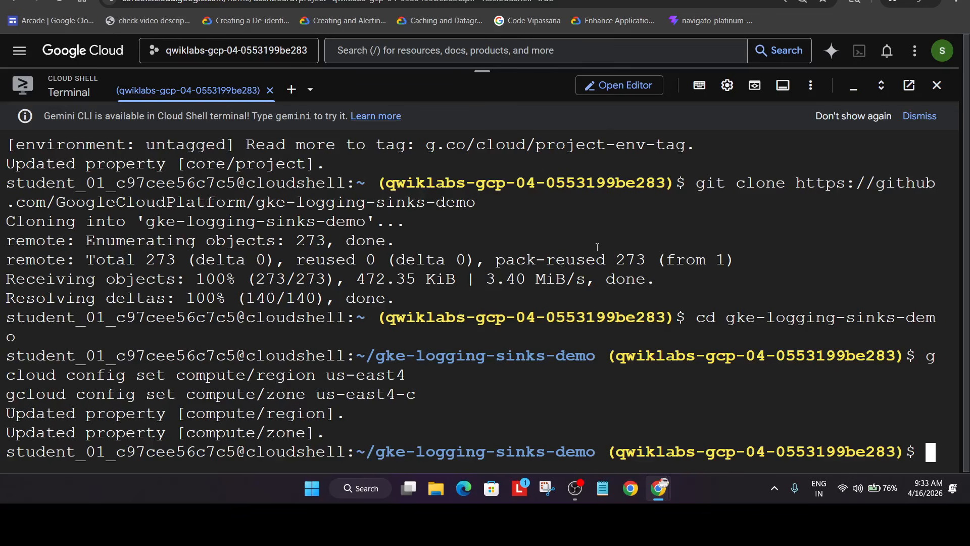
left_click(615, 91)
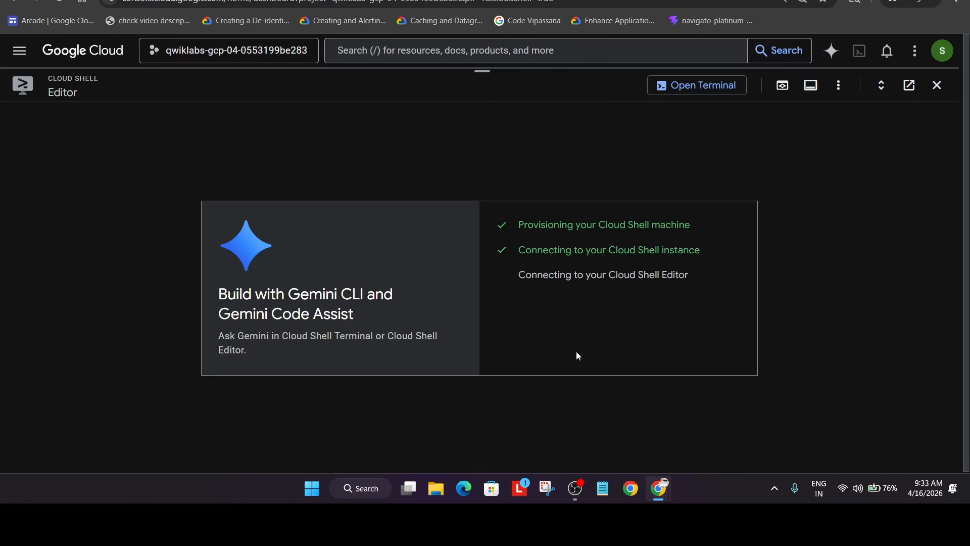
left_click(569, 487)
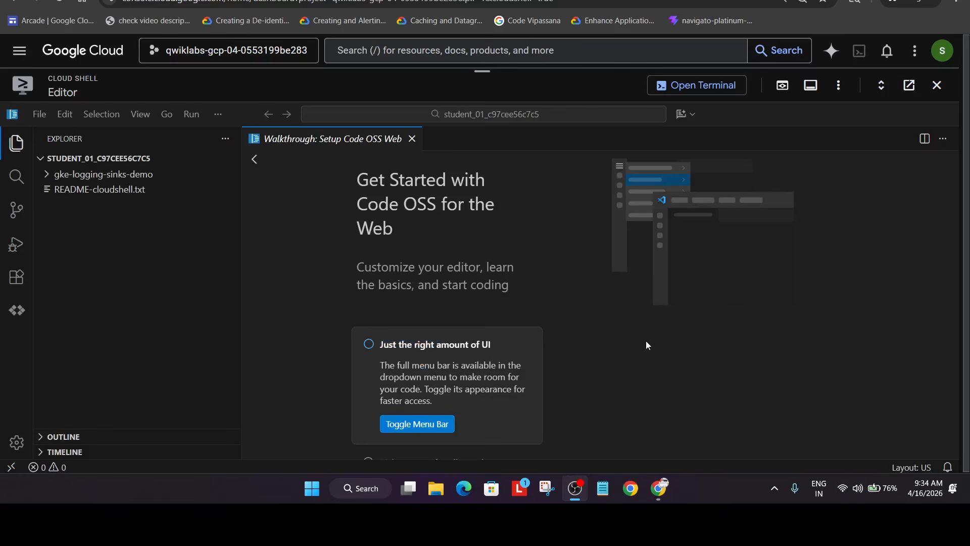
left_click(650, 344)
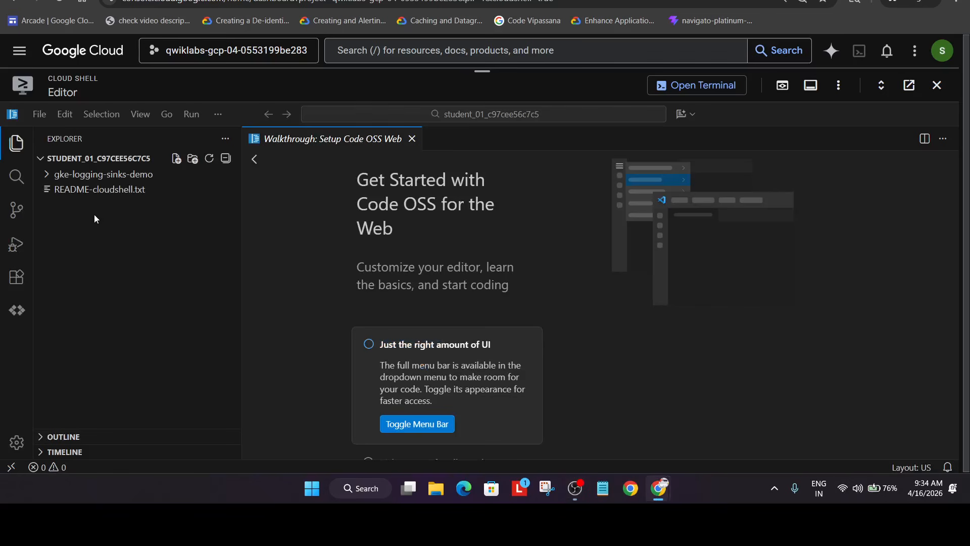
Open provider.tf from the terraform folder of gke-logging-sinks-demo in the editor
left_click(46, 175)
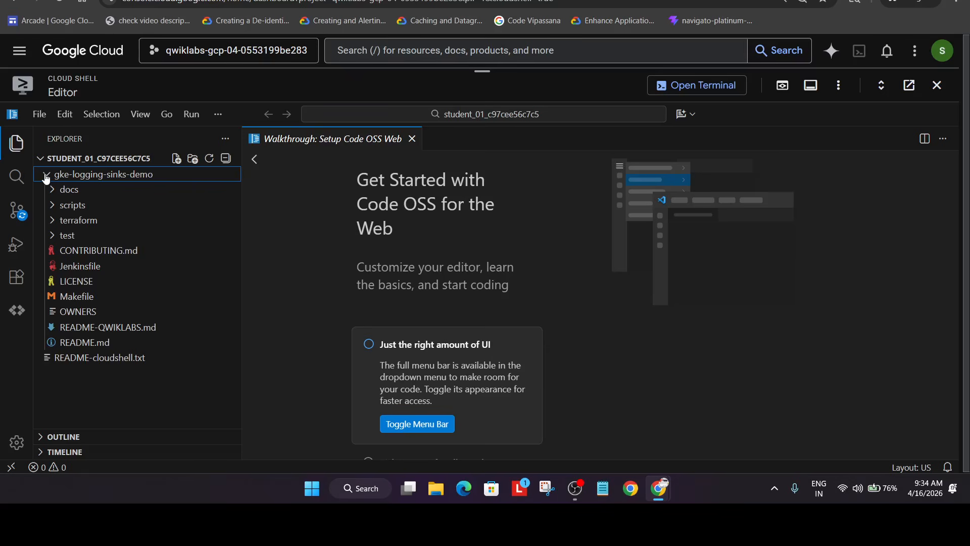
left_click(53, 222)
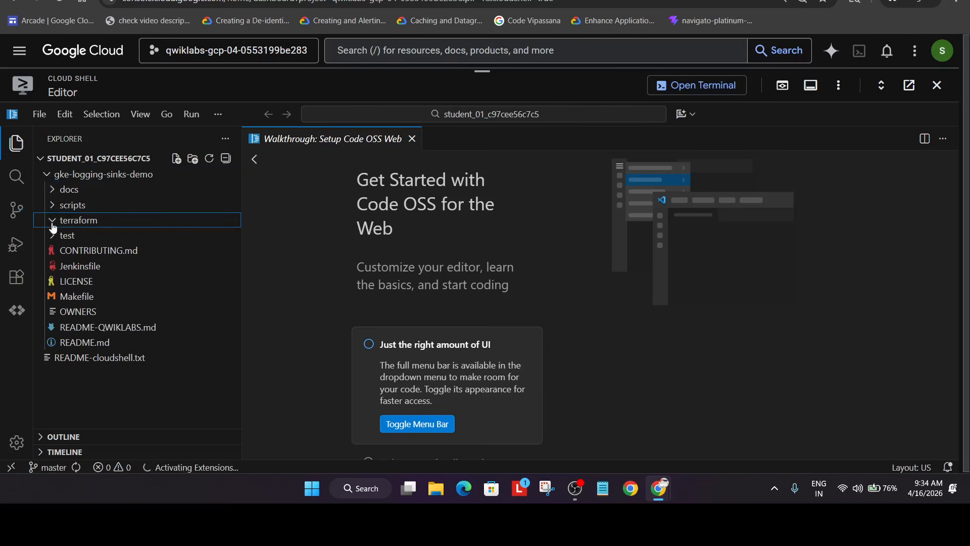
left_click(100, 252)
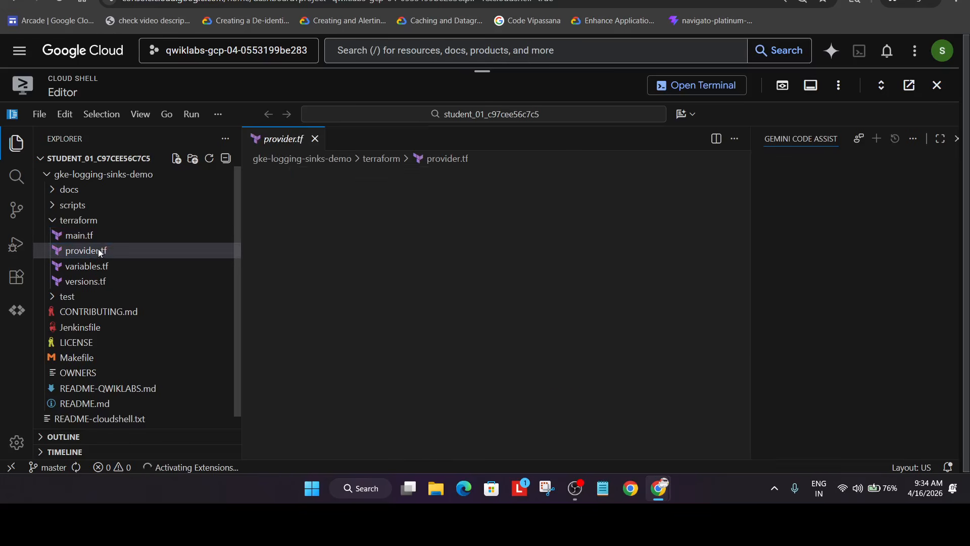
Check the required provider version in the lab instructions and set the google provider version in provider.tf to "~> 2.19.0"
scroll(345, 317, "down", 3)
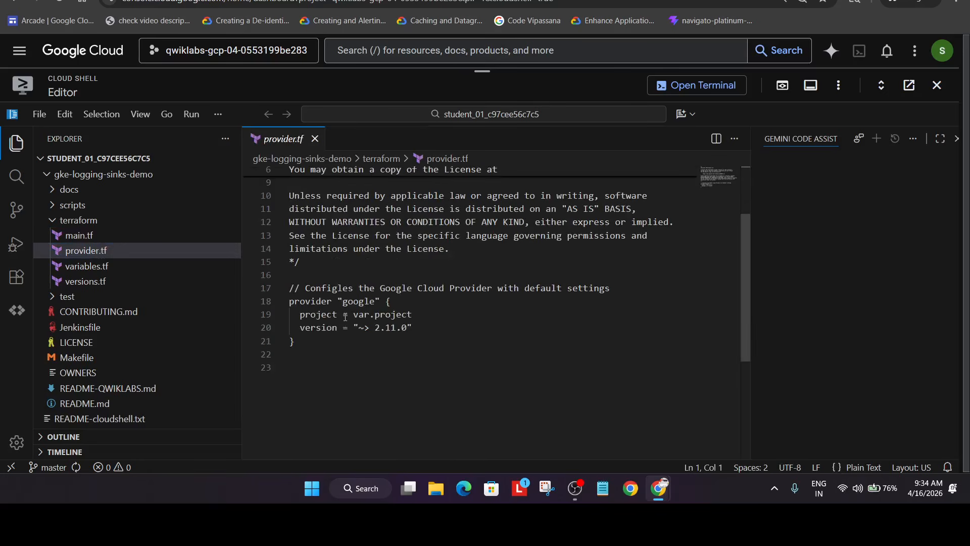
key("alt+Tab")
key("alt+Tab")
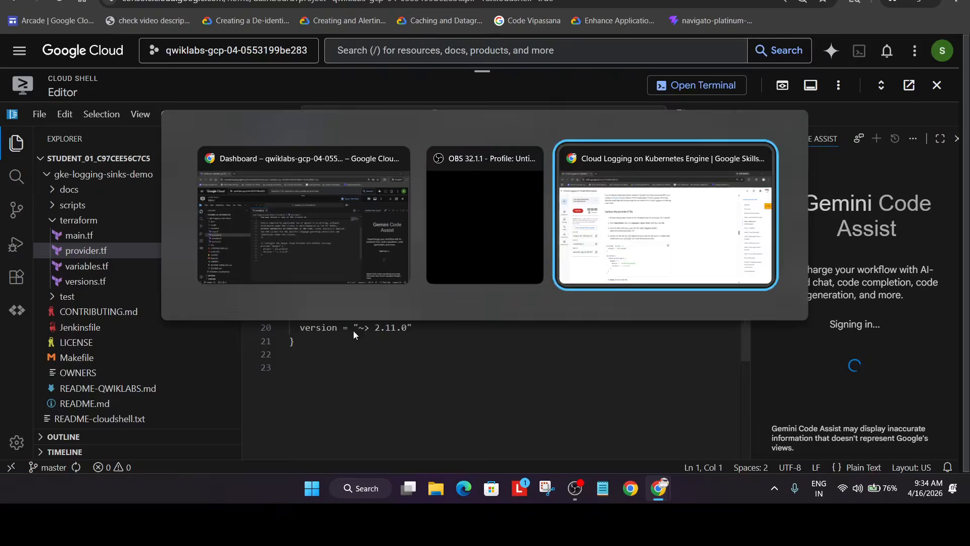
scroll(283, 309, "down", 3)
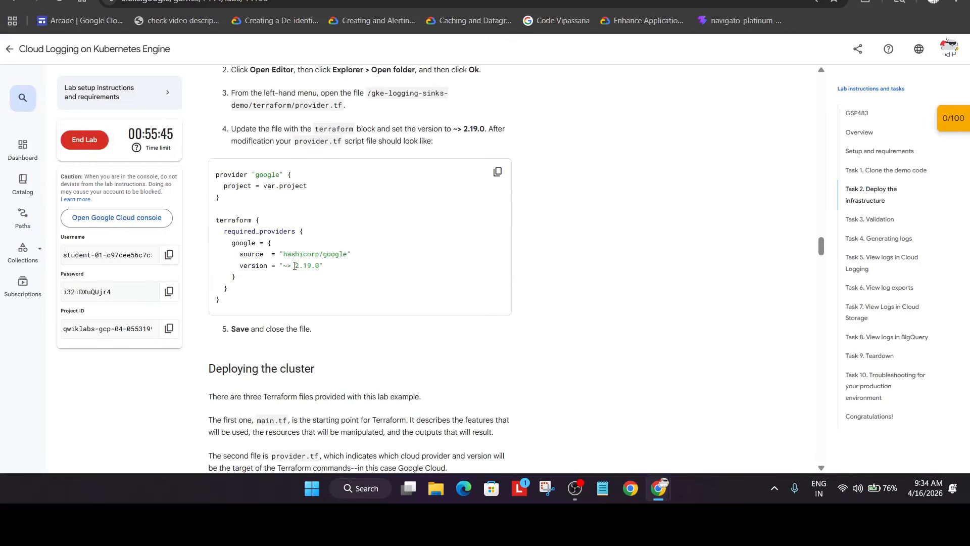
left_click_drag(295, 266, 318, 269)
key("alt+Tab")
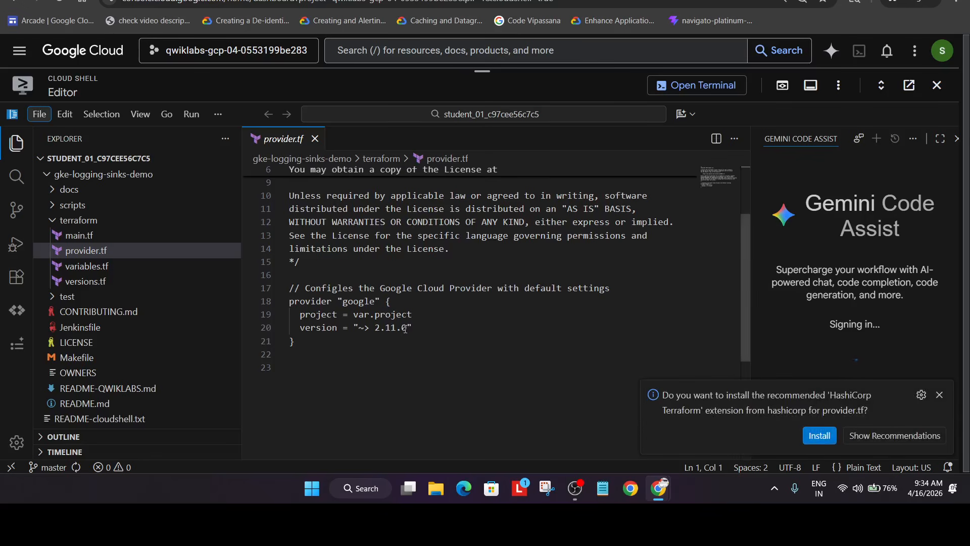
left_click(396, 328)
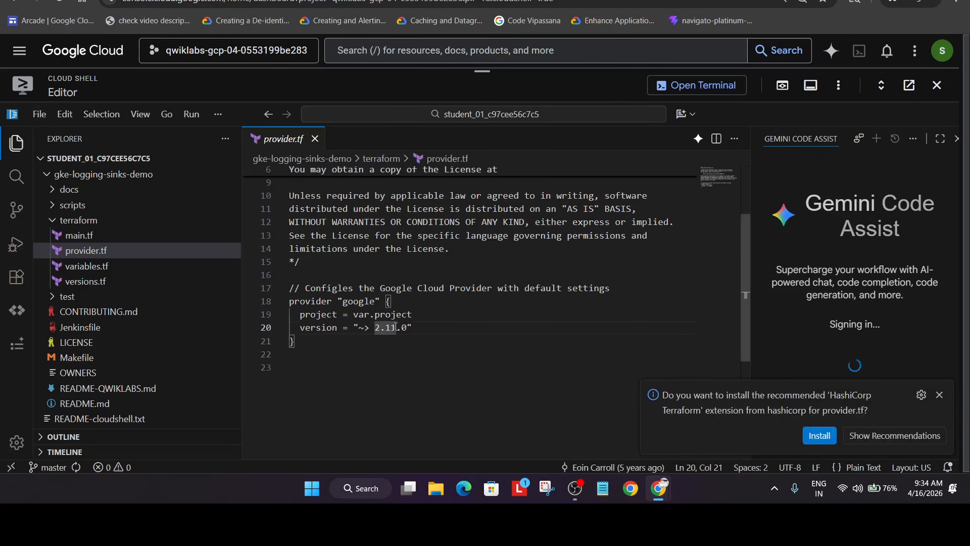
key("BackSpace")
type("9")
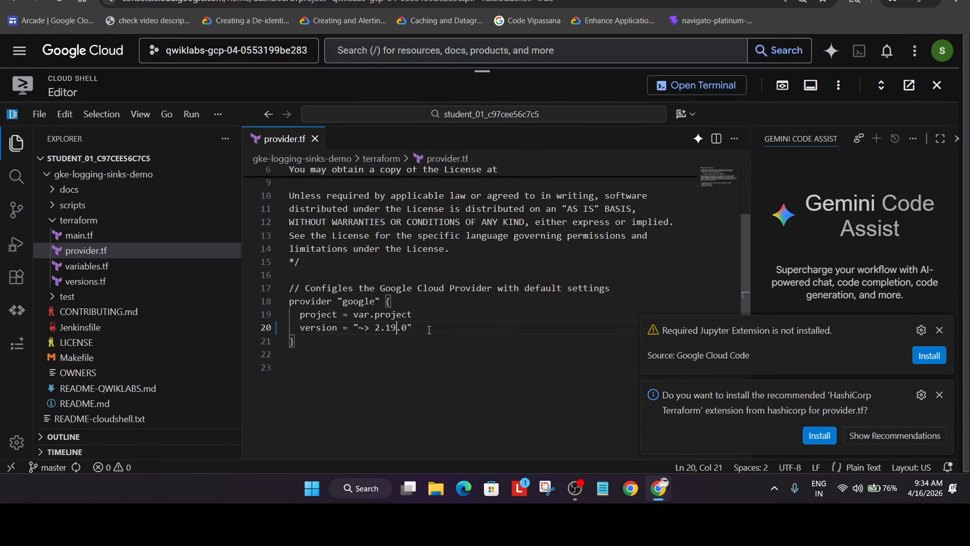
Compare the version in provider.tf with the lab's sample code and save the file
key("alt+Tab")
left_click(297, 269)
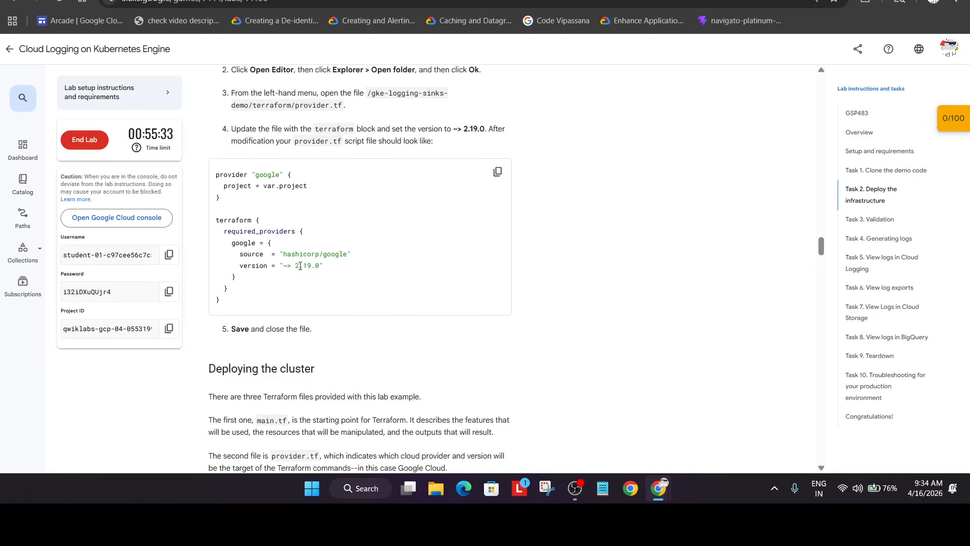
left_click_drag(295, 265, 321, 263)
key("alt+Tab")
key("alt+Tab")
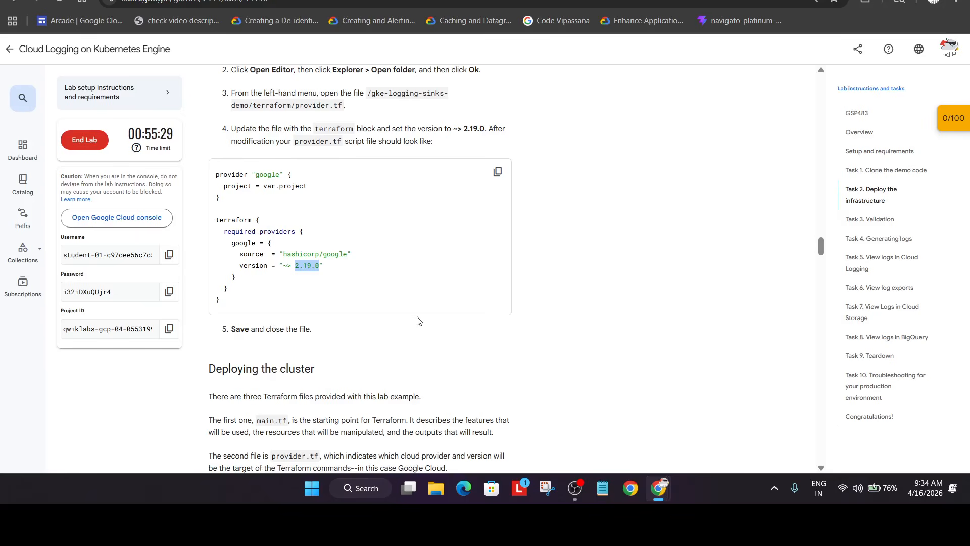
scroll(359, 268, "down", 1)
key("alt+Tab")
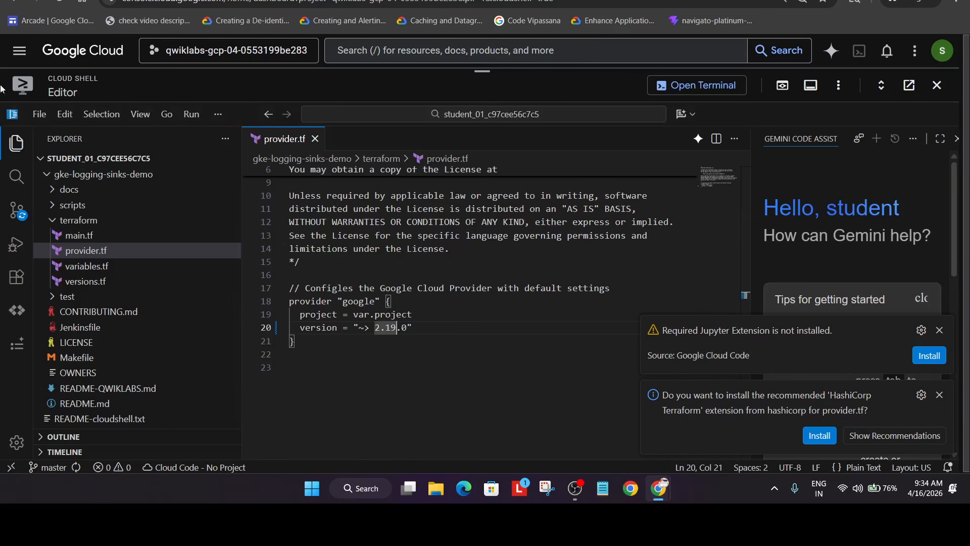
left_click(40, 114)
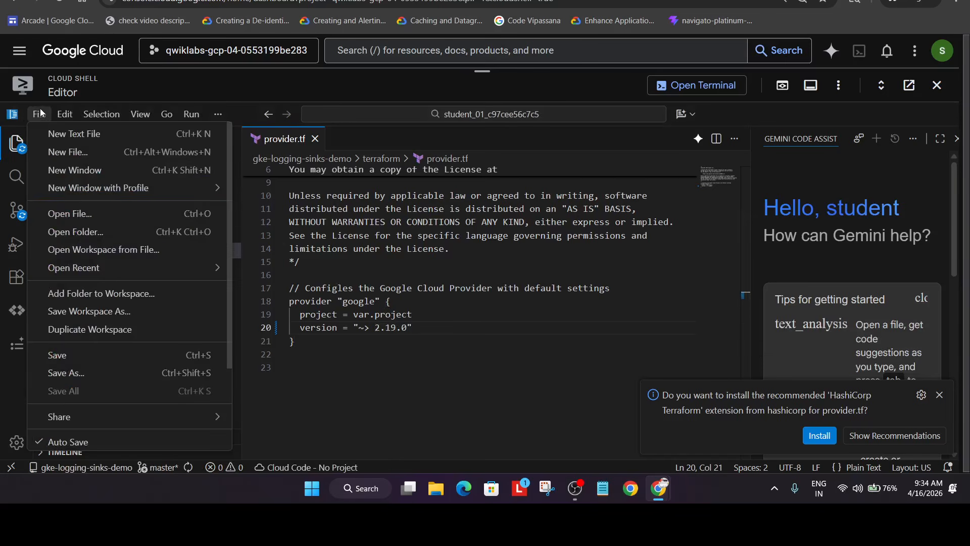
left_click(86, 354)
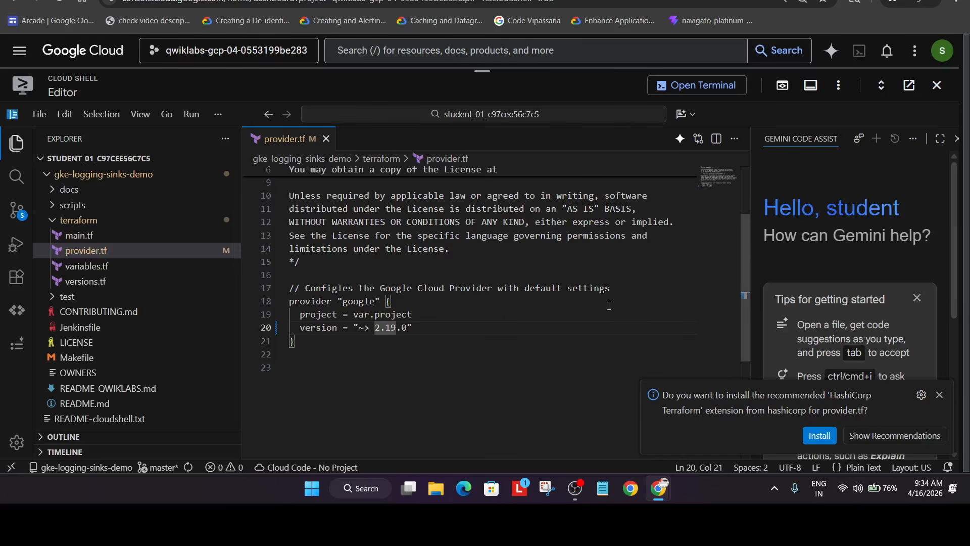
Following the lab's cluster deployment instructions, open main.tf from the terraform folder and hide the Gemini Code Assist pane
key("alt+Tab")
scroll(584, 297, "down", 6)
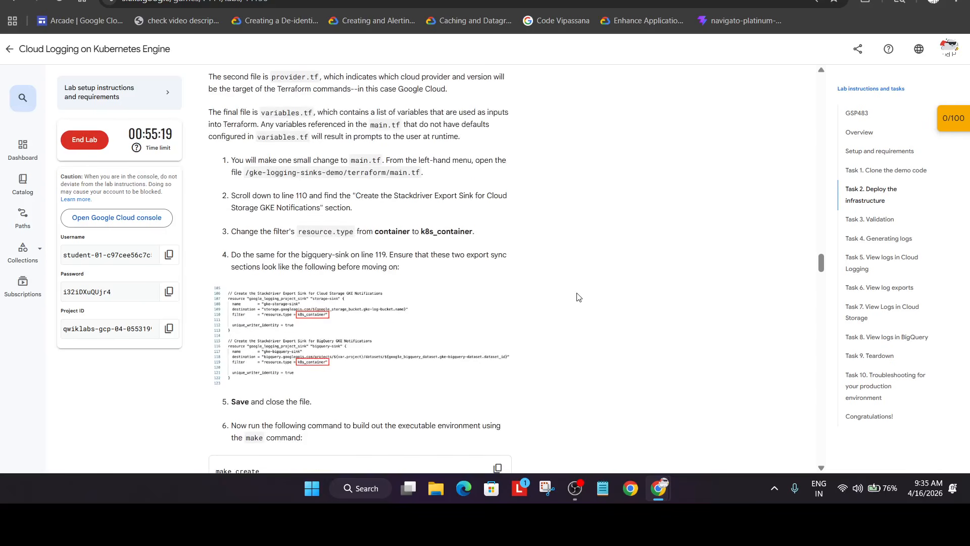
key("alt+Tab")
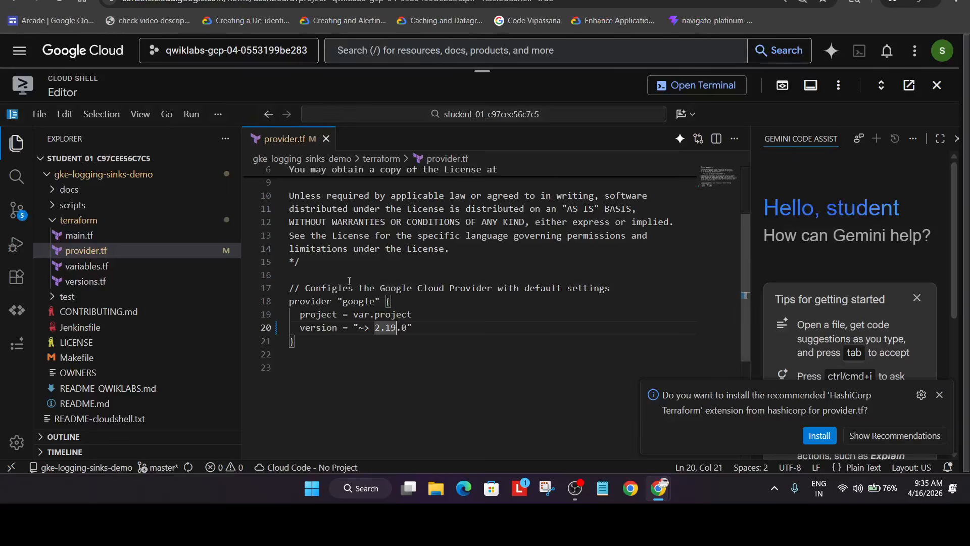
left_click(84, 236)
scroll(609, 268, "down", 7)
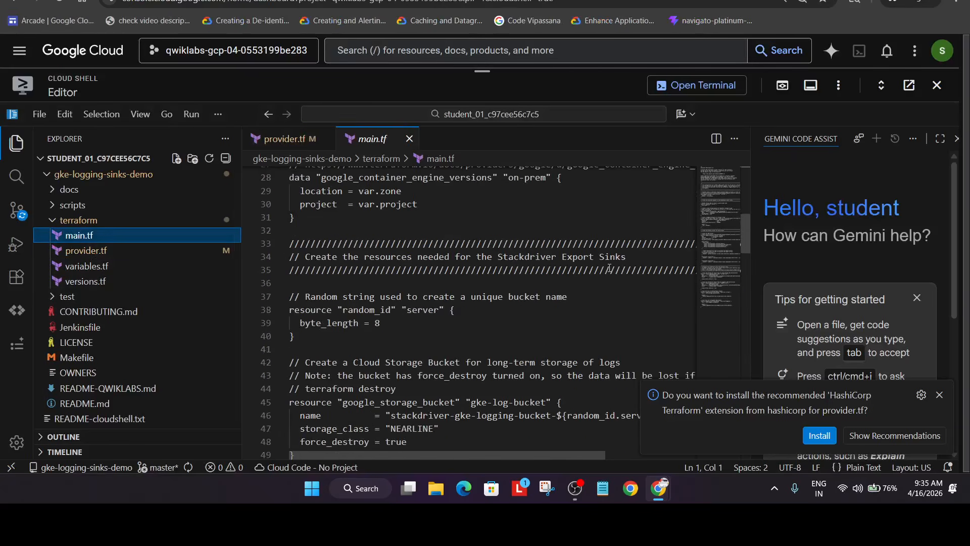
left_click(956, 139)
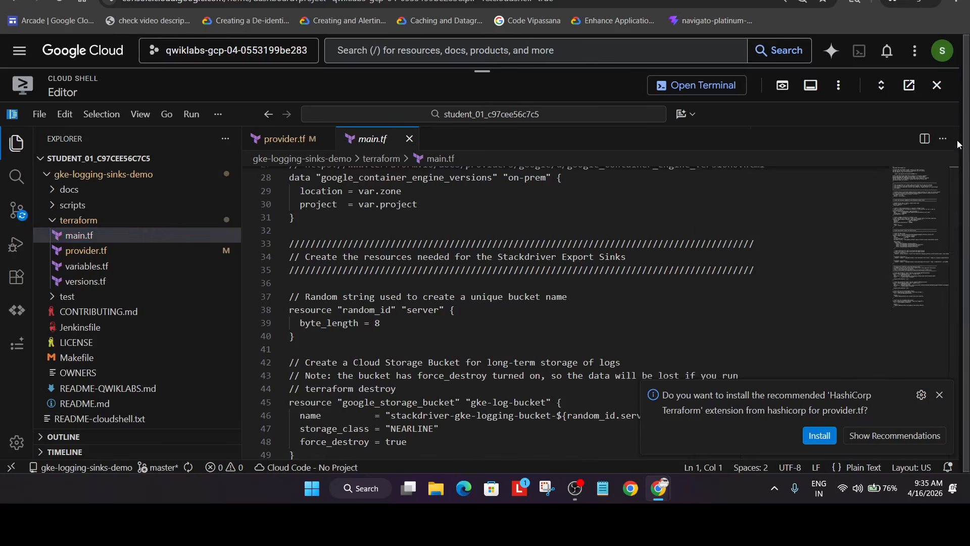
scroll(631, 280, "down", 5)
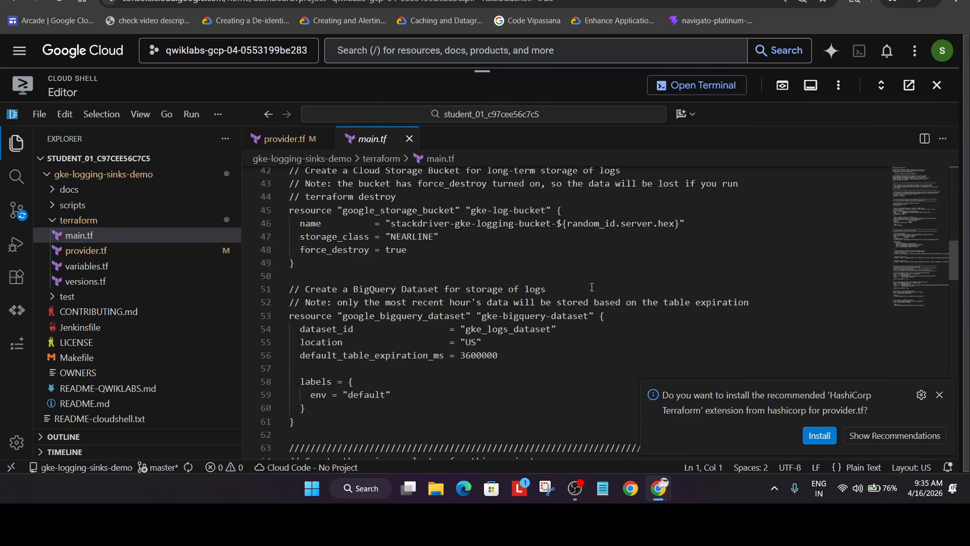
Copy k8s_container from the lab and set it as the resource.type in the storage-sink filter on line 110 of main.tf
key("alt+Tab")
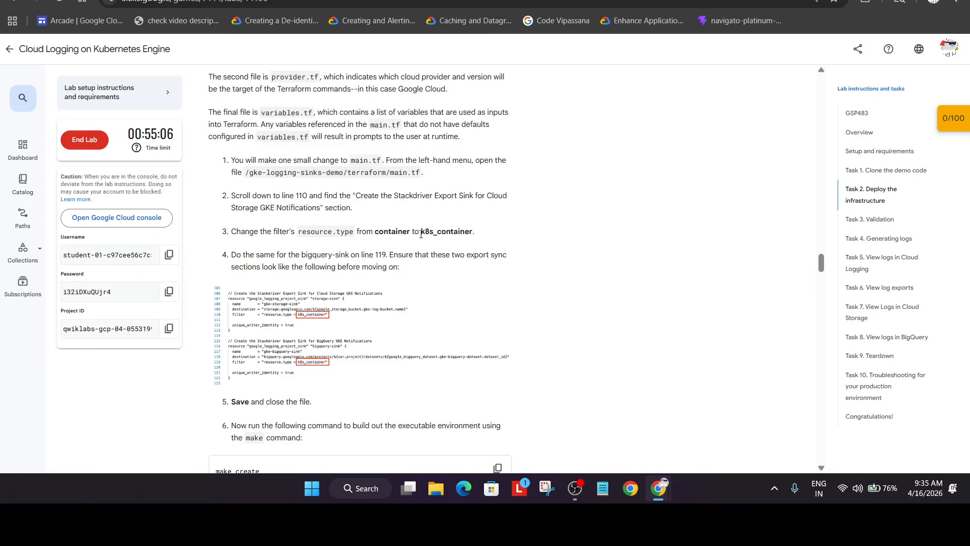
left_click_drag(422, 232, 474, 234)
key("ctrl+c")
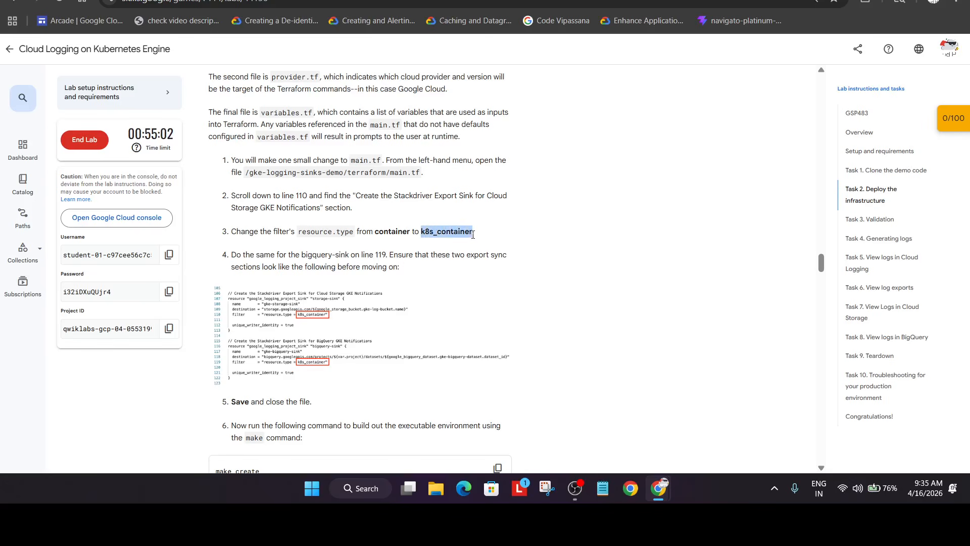
key("alt+Tab")
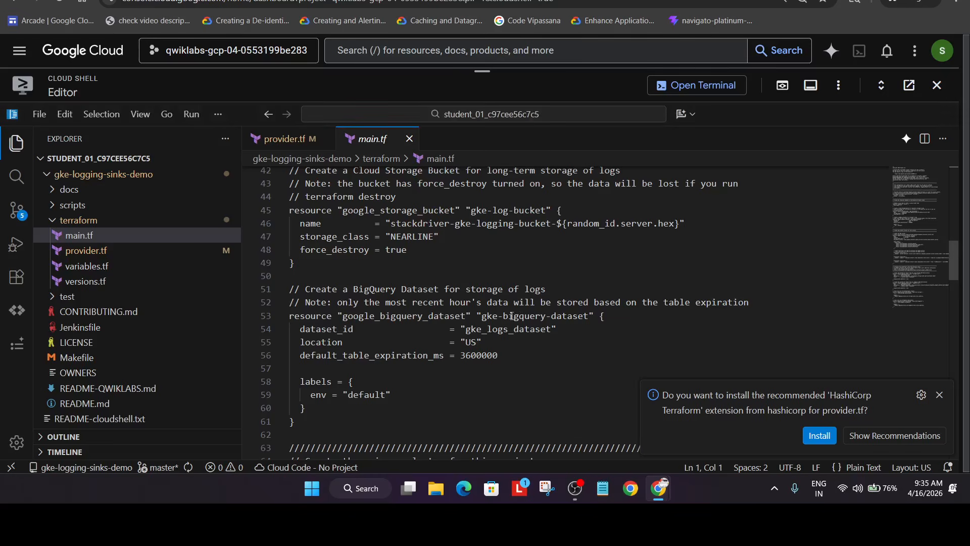
scroll(499, 316, "down", 12)
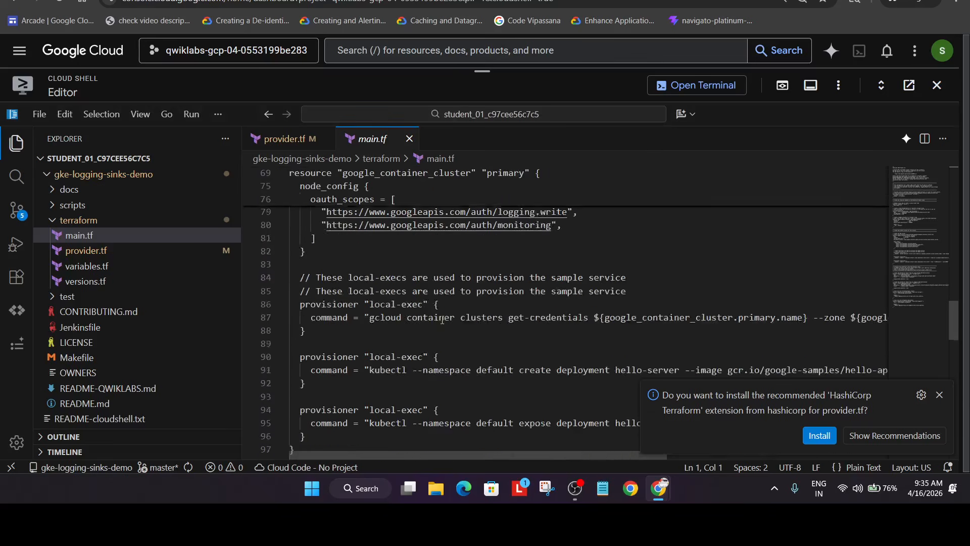
scroll(442, 319, "down", 3)
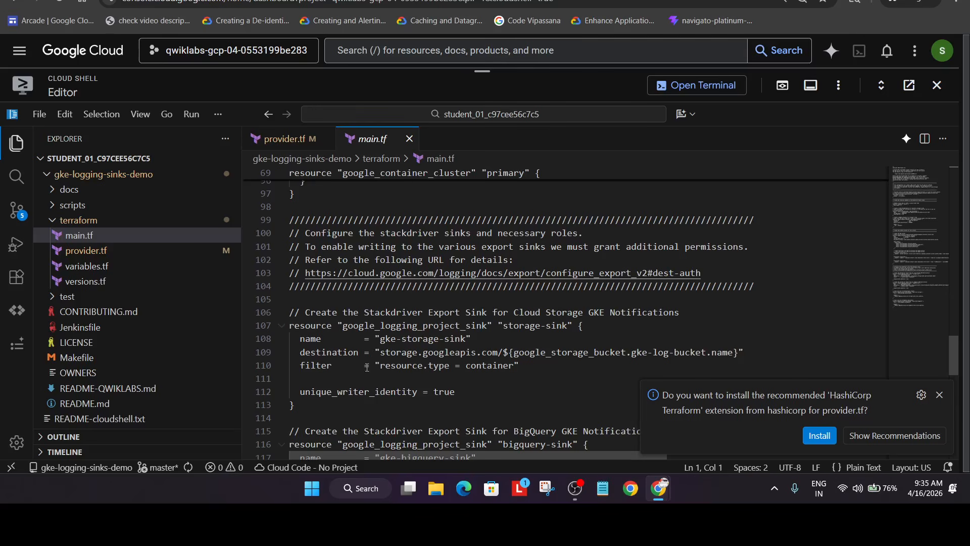
double_click(466, 365)
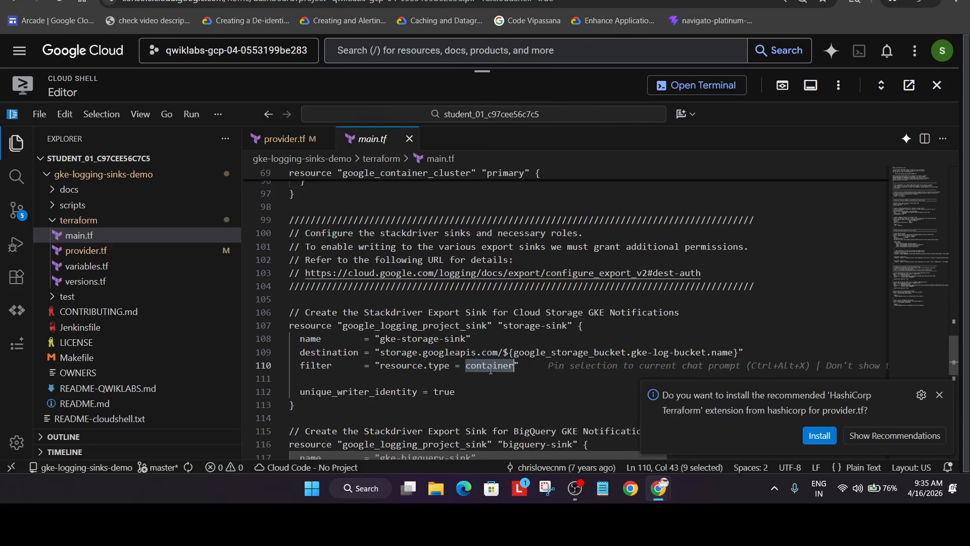
key("ctrl+v")
Set the bigquery-sink filter's resource.type on line 119 of main.tf to k8s_container and save the file
key("alt+Tab")
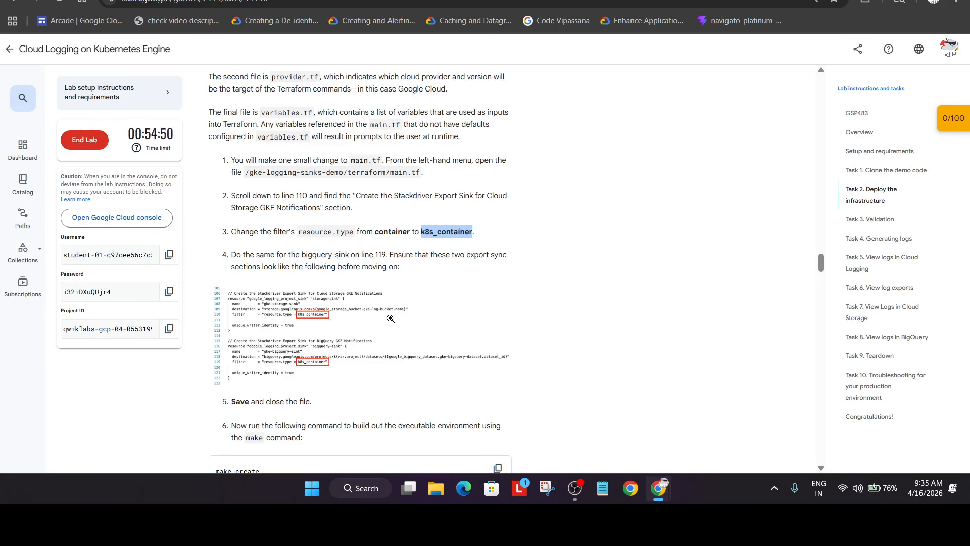
key("alt+Tab")
scroll(459, 336, "down", 4)
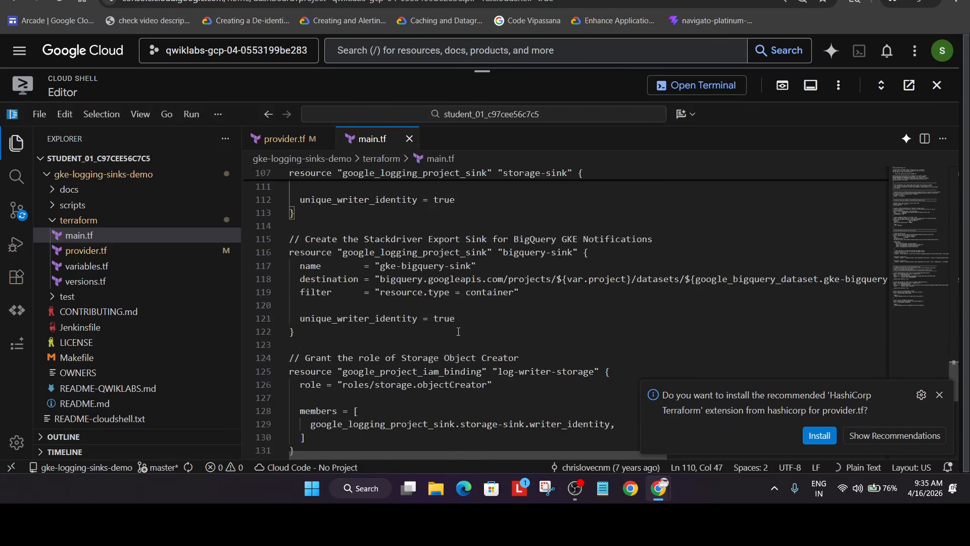
left_click(466, 293)
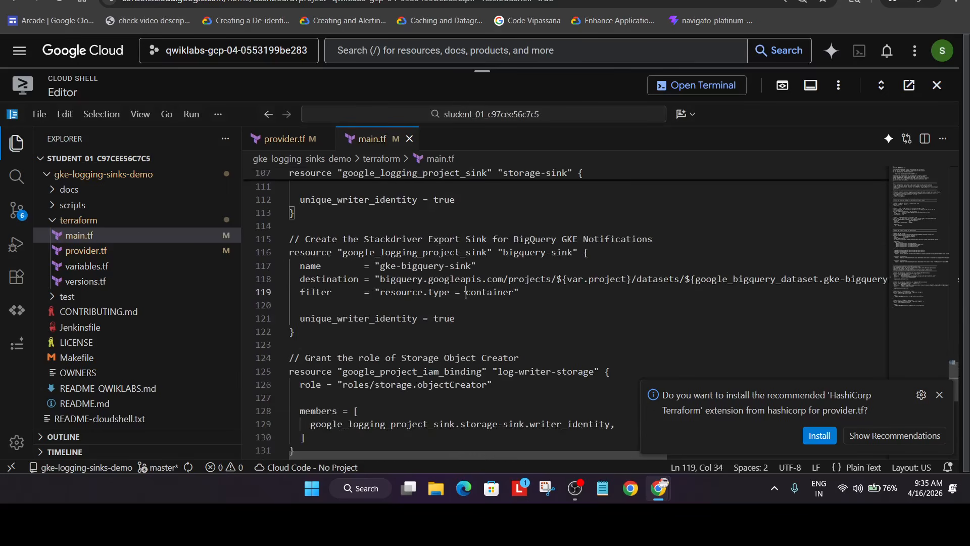
double_click(466, 293)
key("ctrl+v")
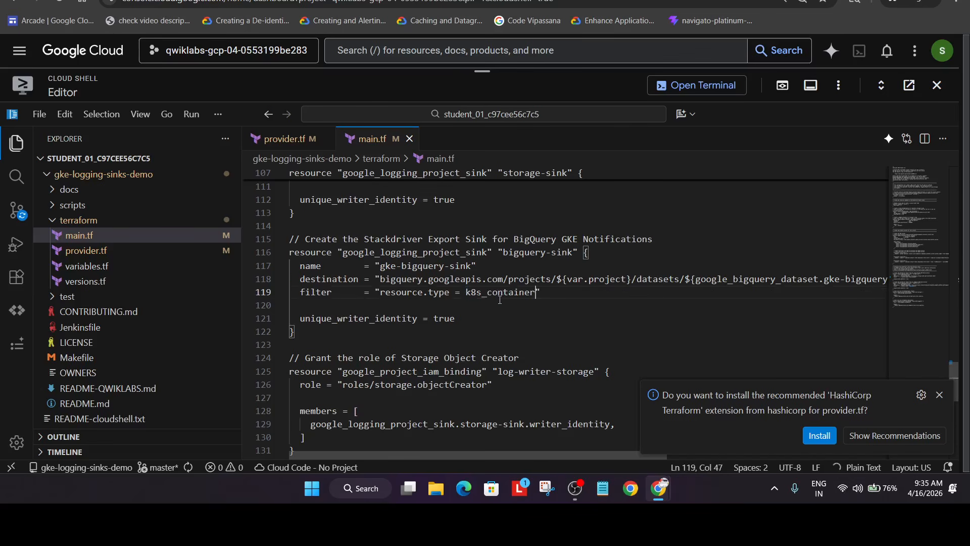
left_click(39, 114)
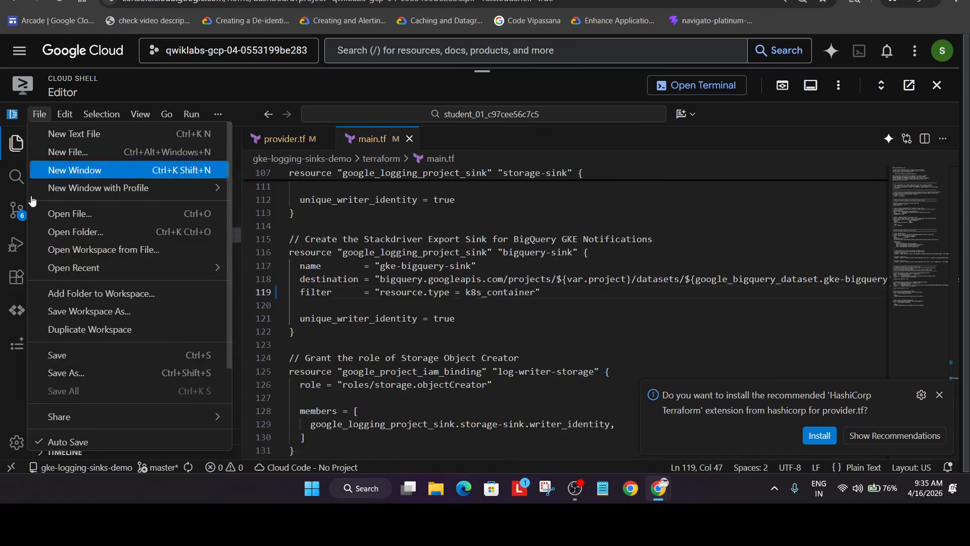
left_click(35, 355)
Copy the make create command from the lab and run it in the Cloud Shell terminal
key("alt+Tab")
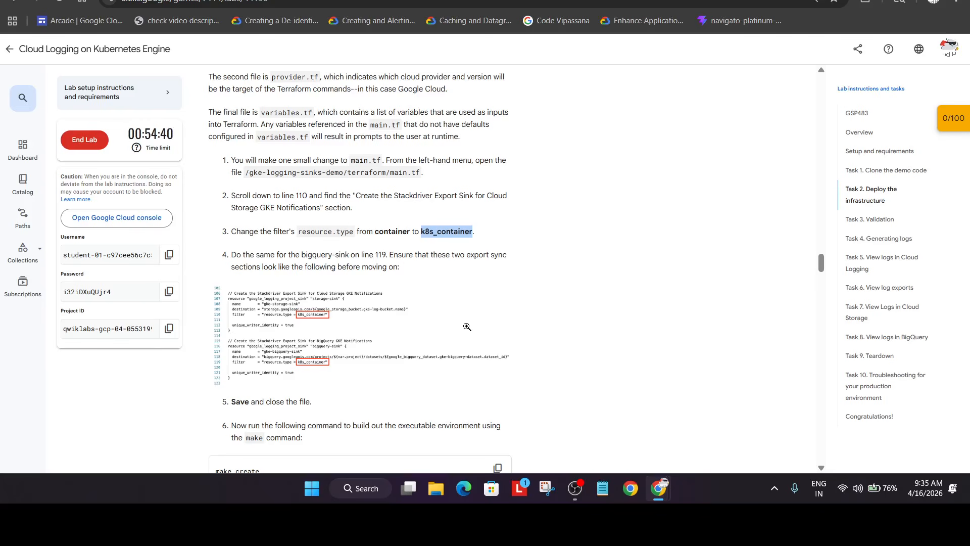
scroll(469, 329, "down", 3)
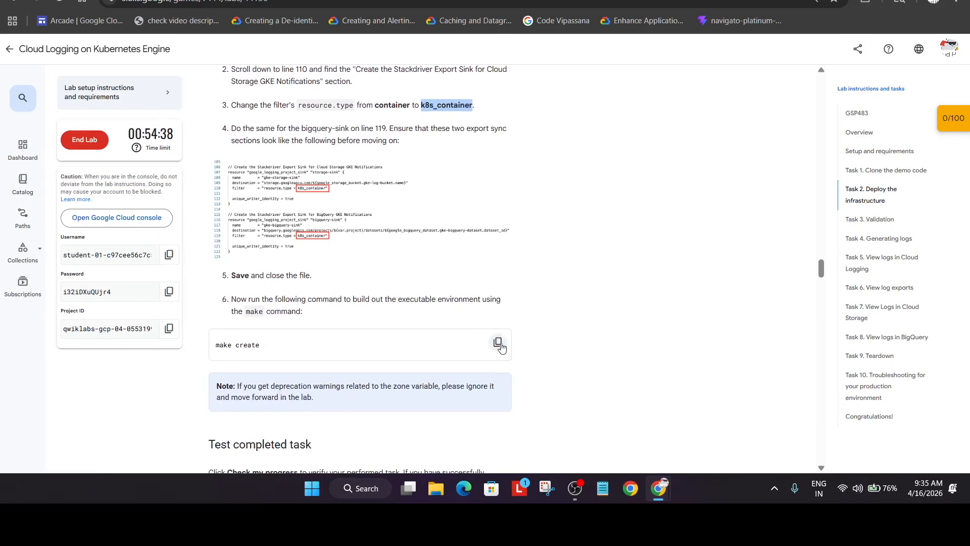
left_click(497, 342)
key("alt+Tab")
left_click(697, 85)
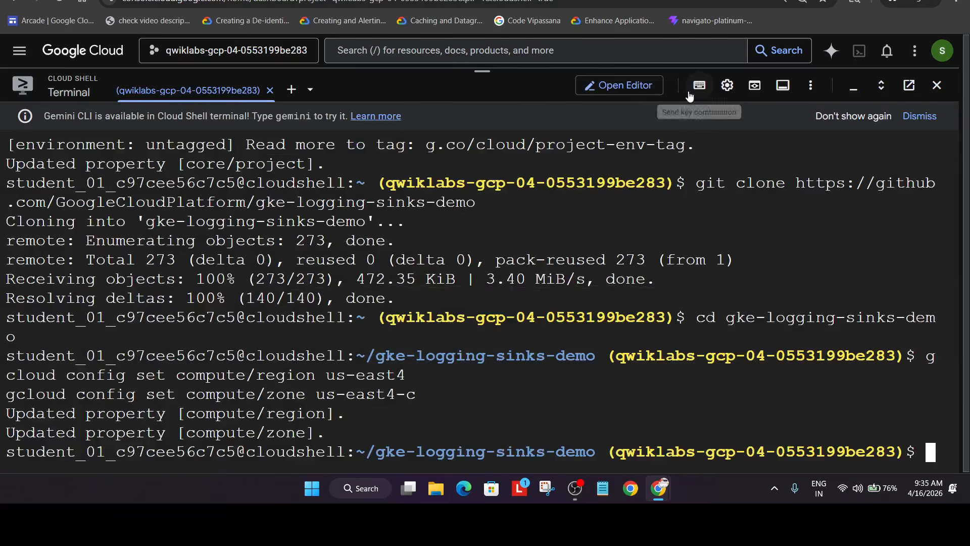
key("ctrl+v")
key("Return")
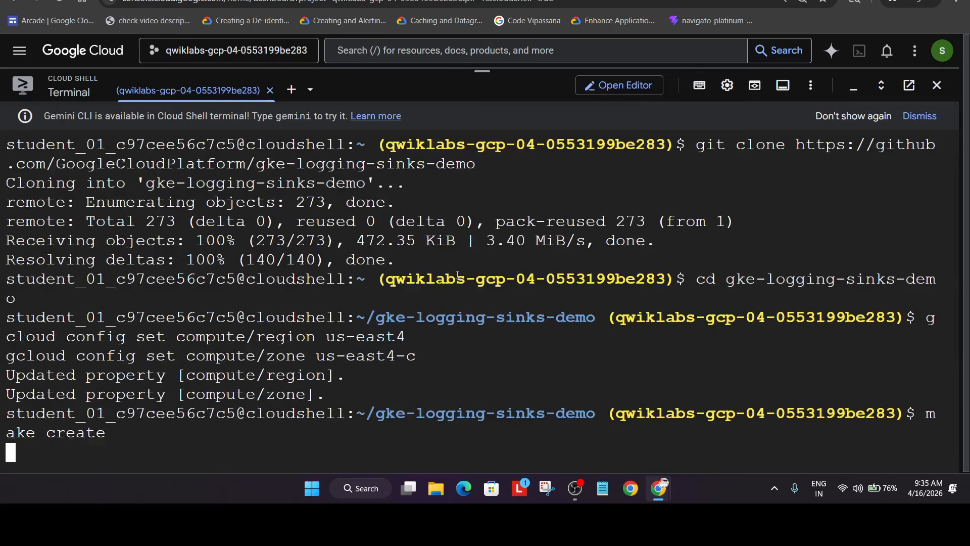
left_click(575, 488)
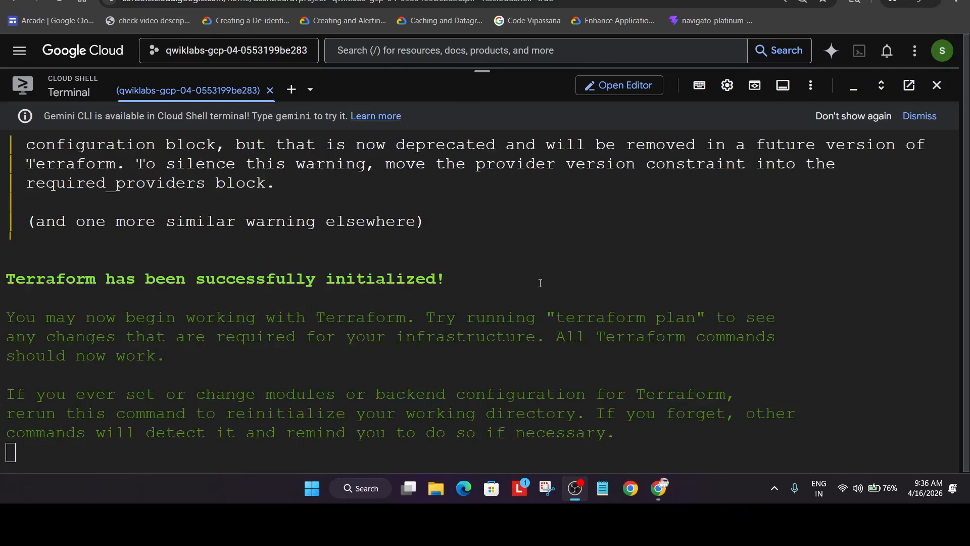
left_click(573, 280)
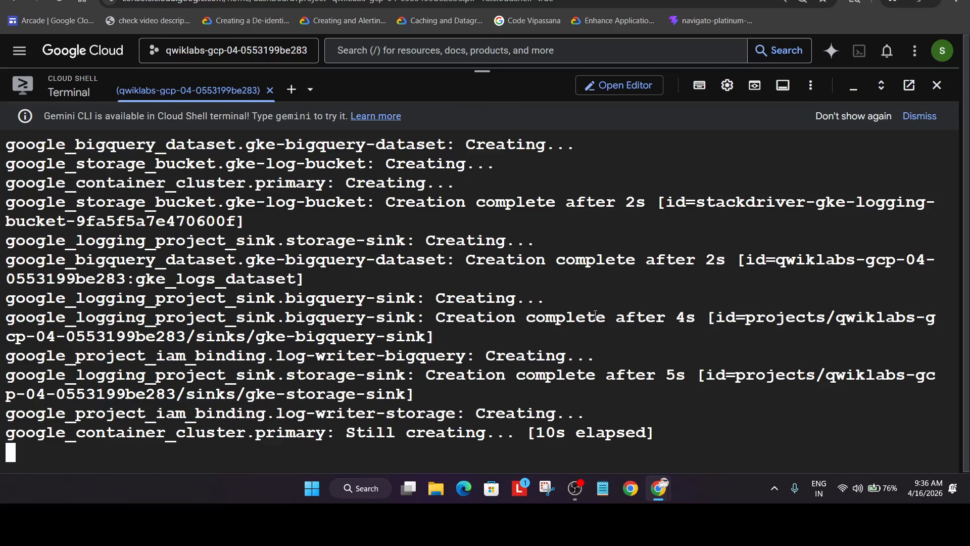
Return to the lab page and check progress for "Use Terraform to set up the necessary infrastructure"
key("alt+Tab")
key("Tab")
scroll(296, 223, "down", 5)
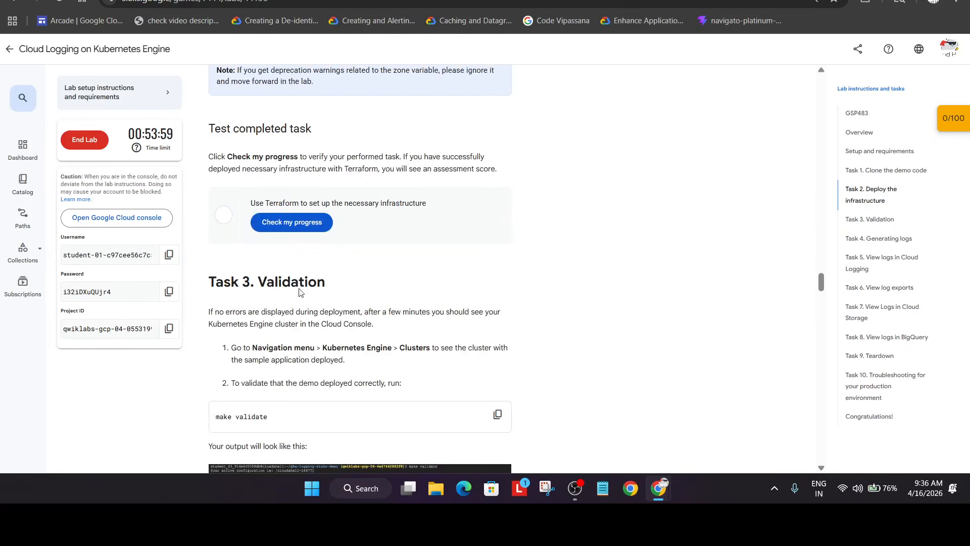
left_click(297, 222)
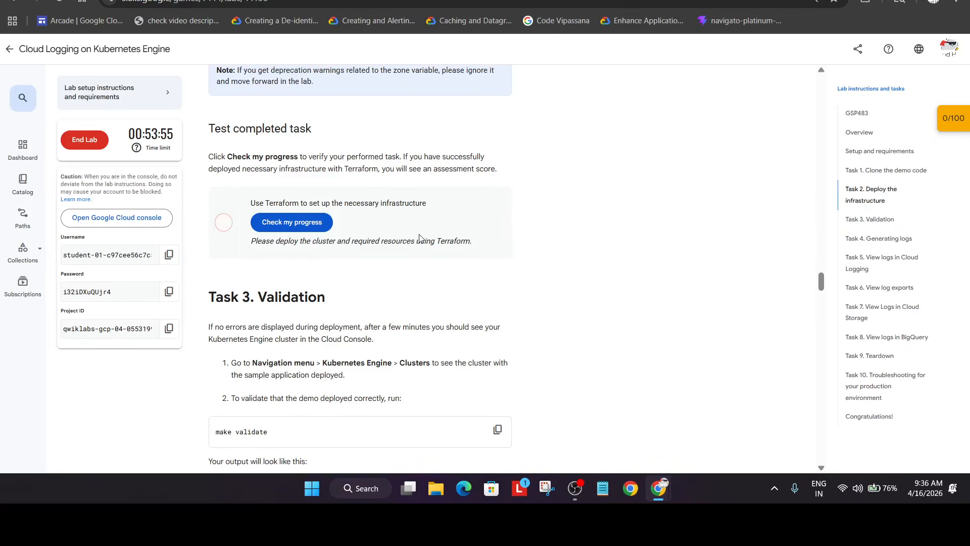
Switch to the Google Cloud console, shrink the Cloud Shell panel, and search for and open Logs Explorer
key("alt+Tab")
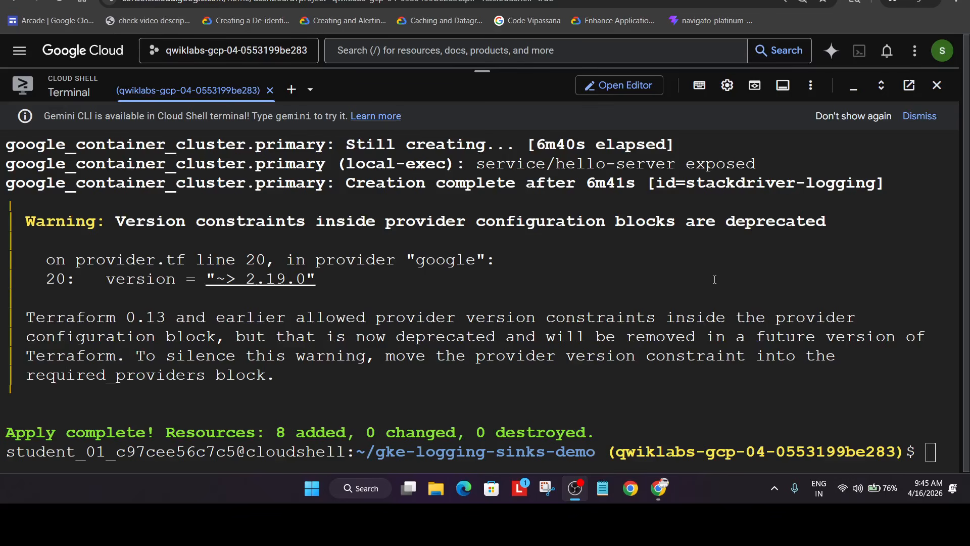
left_click(714, 279)
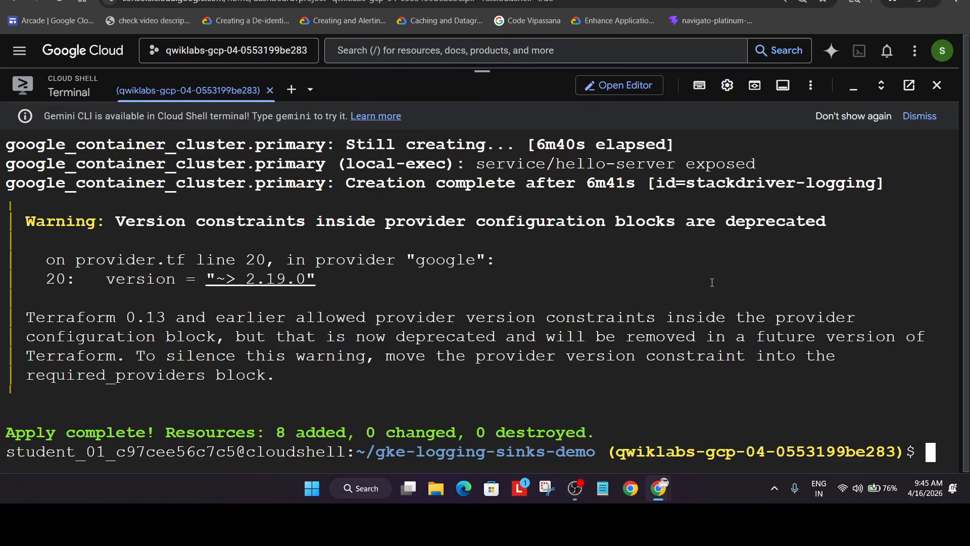
left_click_drag(488, 68, 482, 439)
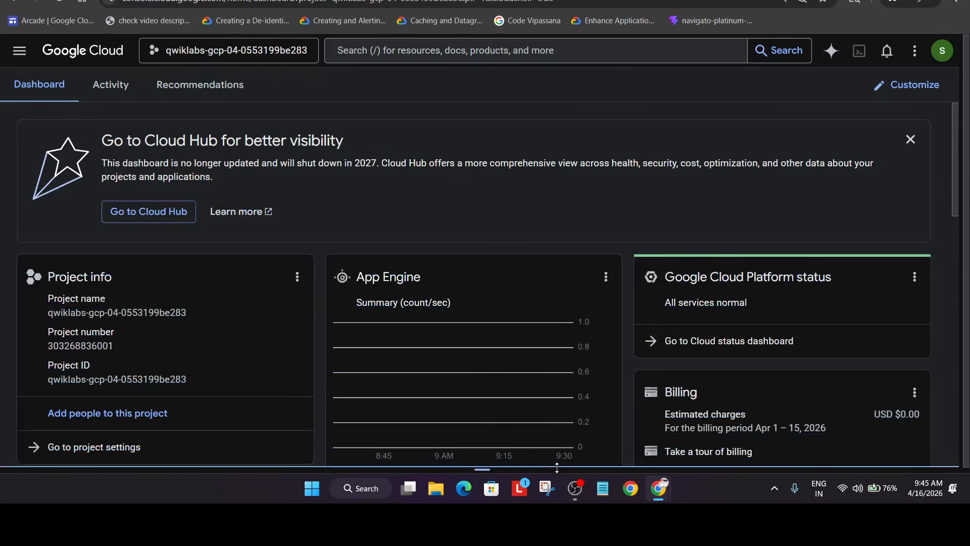
left_click(438, 59)
type("logs explorer")
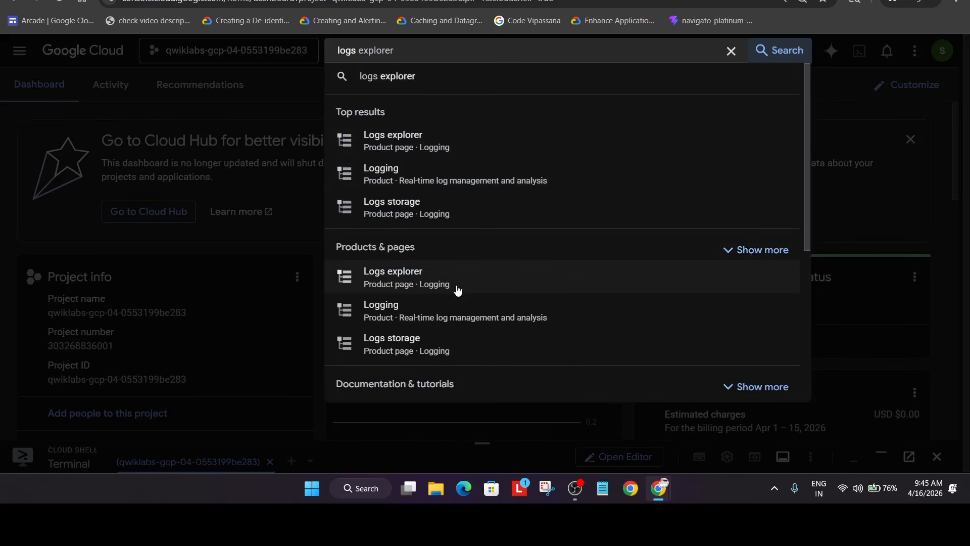
left_click(457, 288)
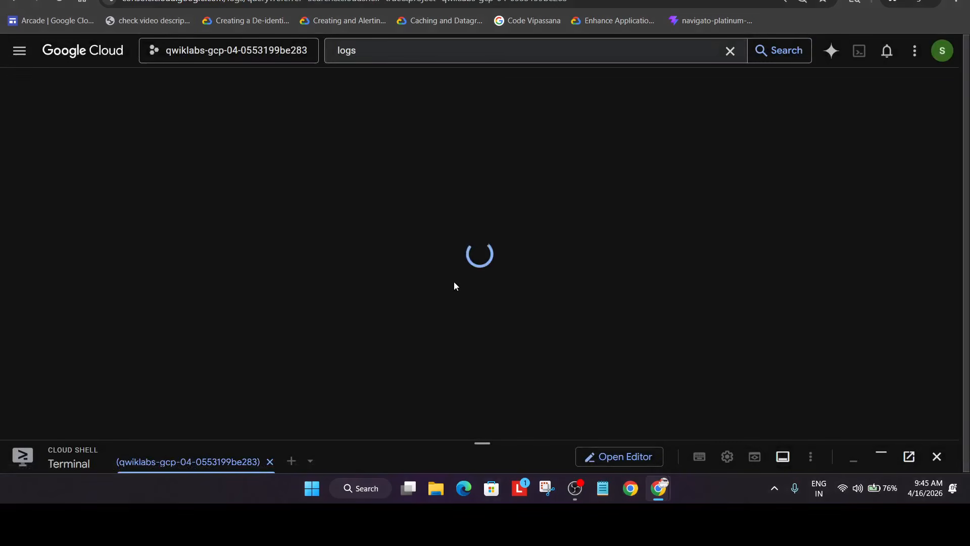
Return to the lab page and check progress again for "Use Terraform to set up the necessary infrastructure" in Task 2
key("alt+Tab")
key("alt+Tab")
scroll(322, 355, "up", 10)
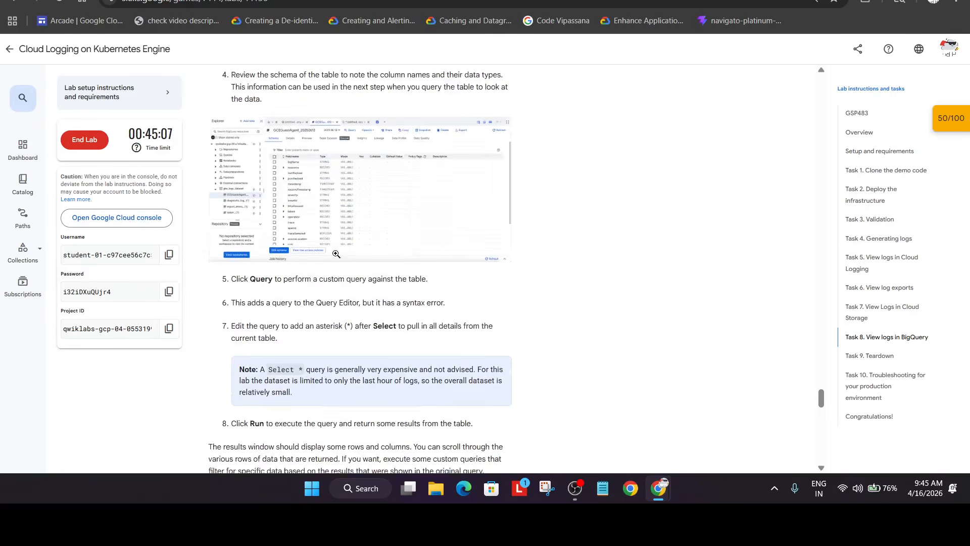
left_click(952, 122)
left_click(884, 156)
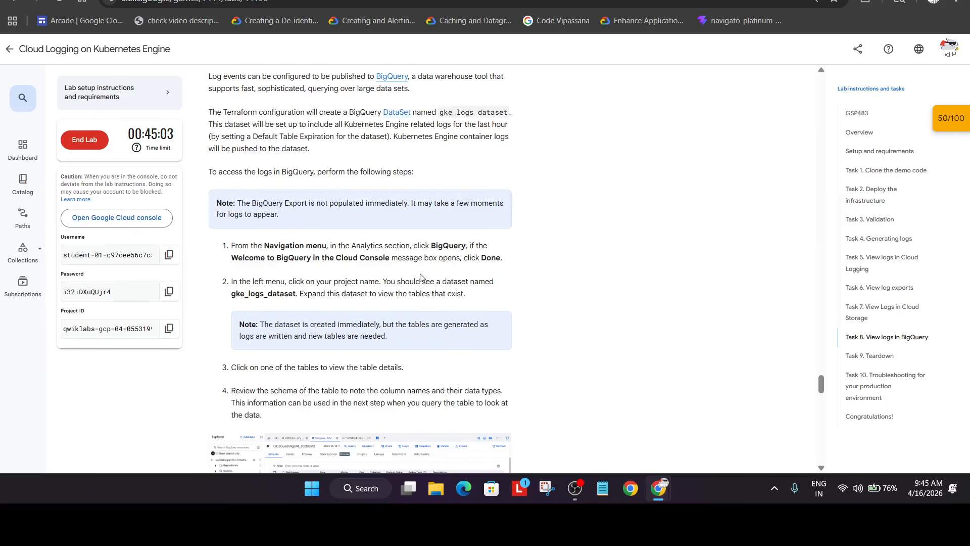
scroll(422, 279, "up", 8)
scroll(323, 329, "up", 20)
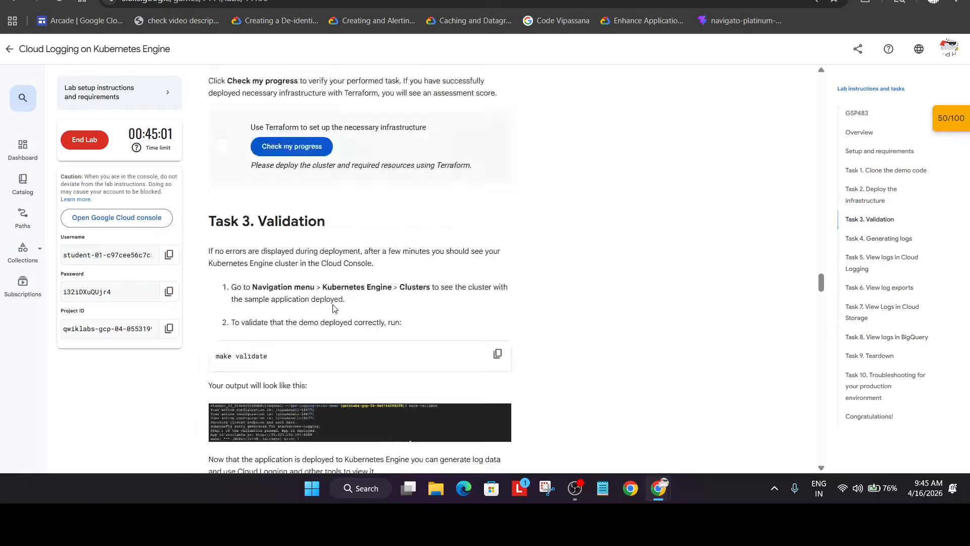
scroll(333, 305, "down", 7)
left_click(293, 286)
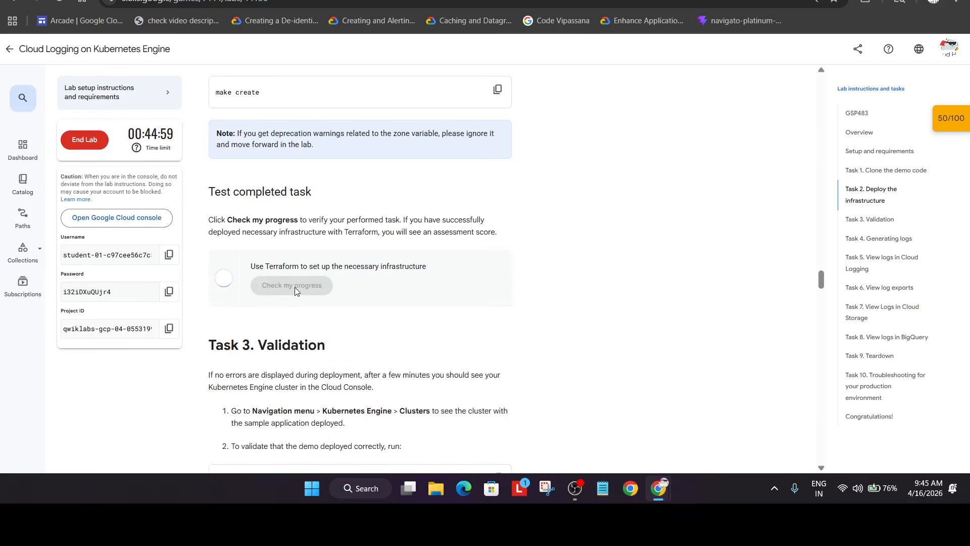
scroll(308, 306, "down", 10)
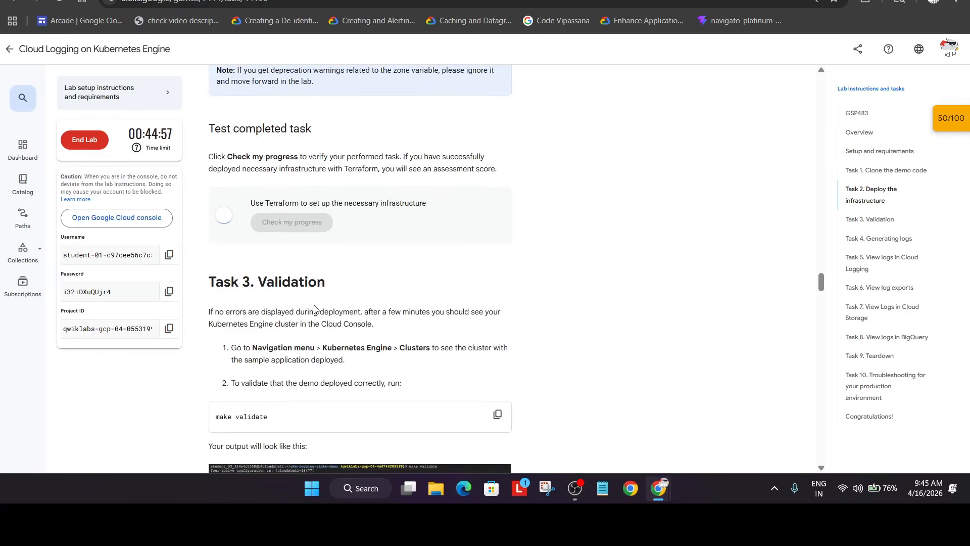
scroll(318, 312, "up", 6)
scroll(318, 313, "down", 1)
scroll(319, 316, "up", 3)
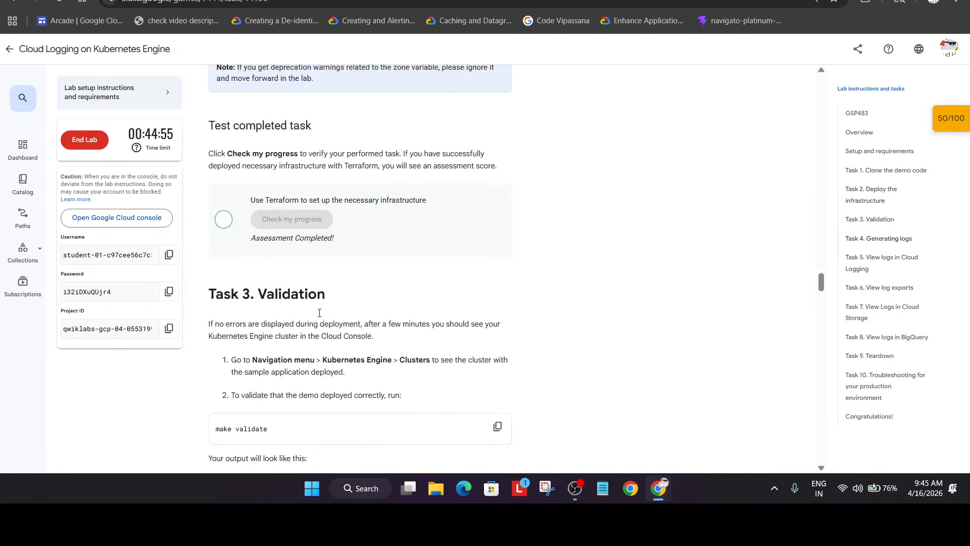
Consult the Task 5 instructions, dismiss the navigation menu hint in Logs Explorer, and open the resource filter
scroll(319, 316, "down", 15)
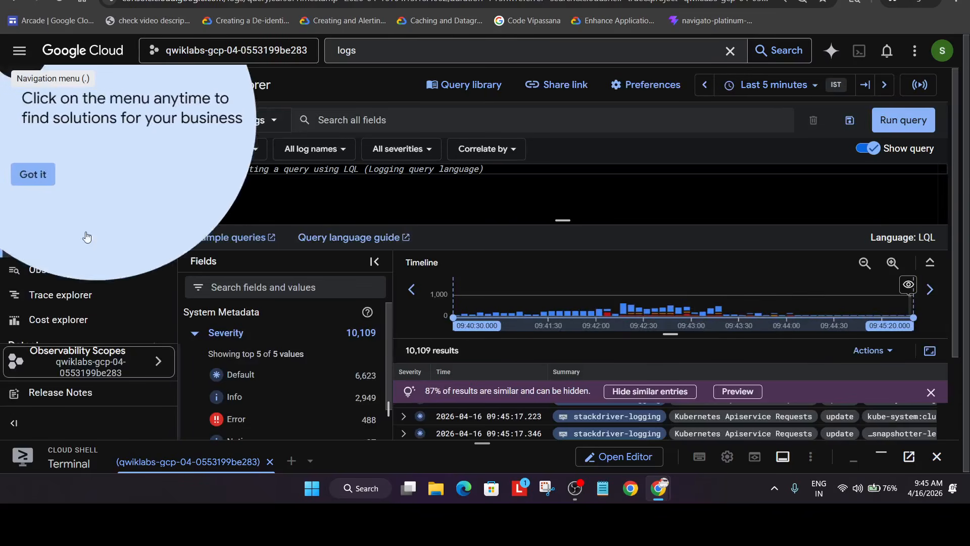
left_click(30, 175)
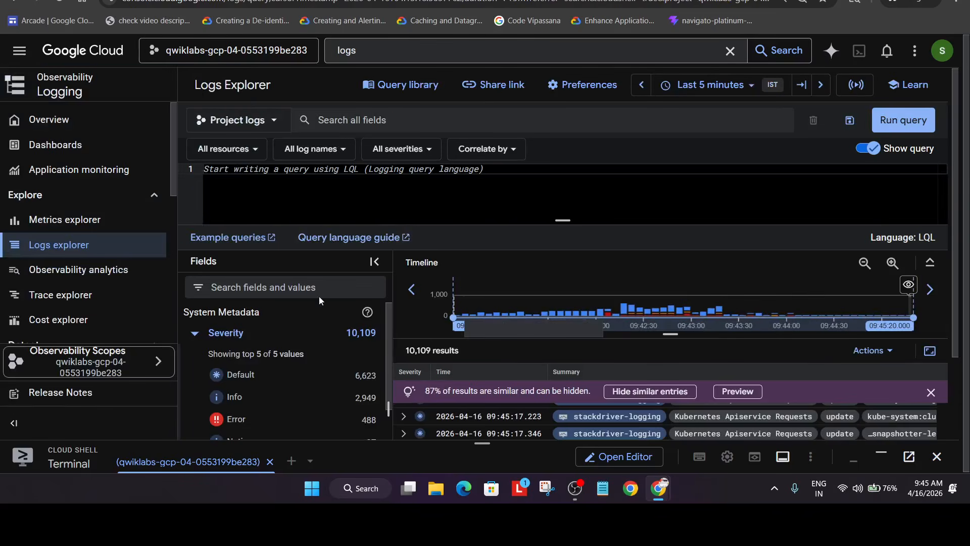
key("alt+Tab")
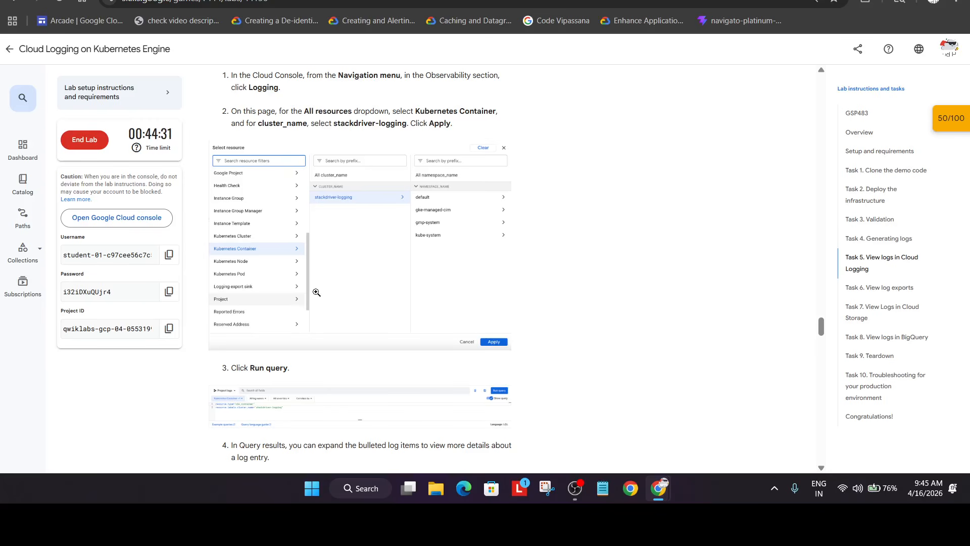
key("alt+Tab")
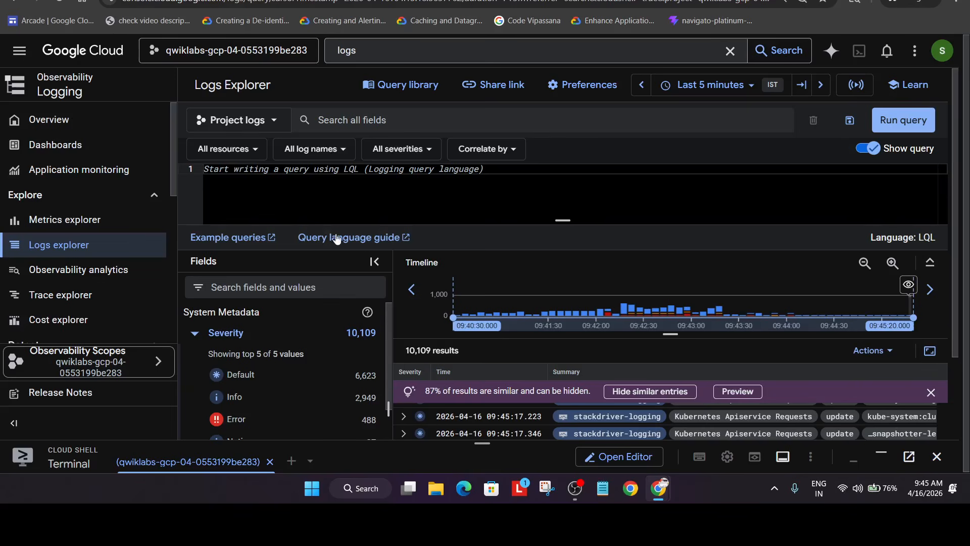
left_click(344, 150)
left_click(342, 150)
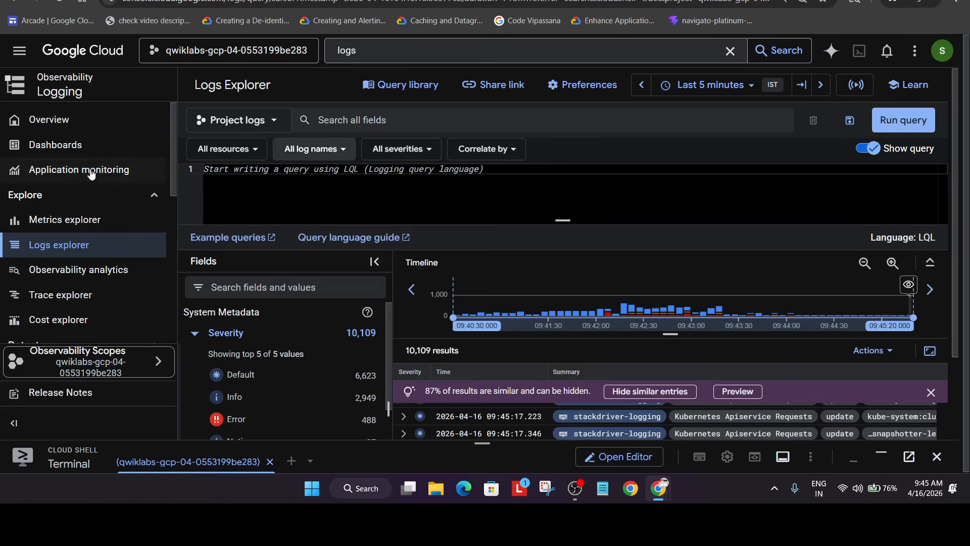
left_click(218, 145)
scroll(313, 363, "down", 3)
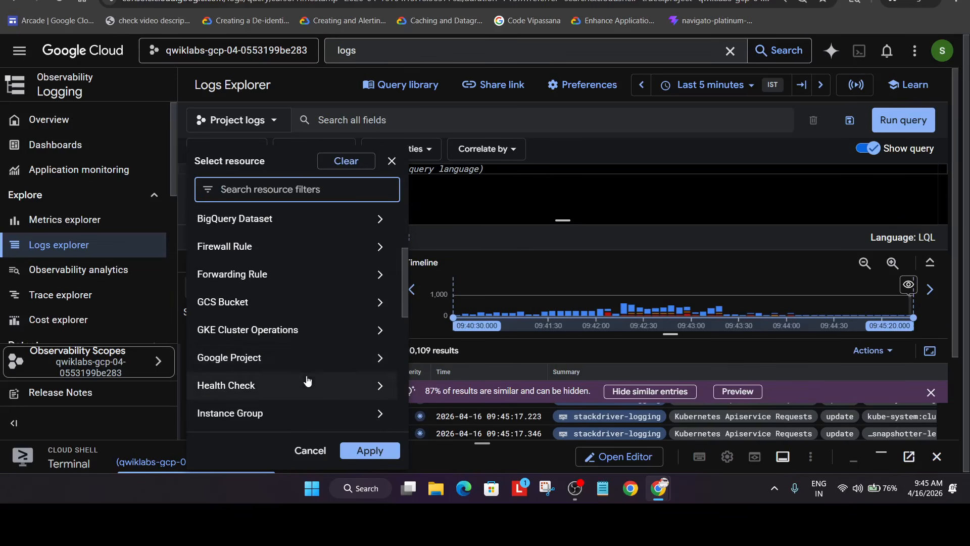
scroll(305, 350, "down", 1)
Filter the logs to the Kubernetes Container resource with the stackdriver-logging cluster and run the query
key("alt+Tab")
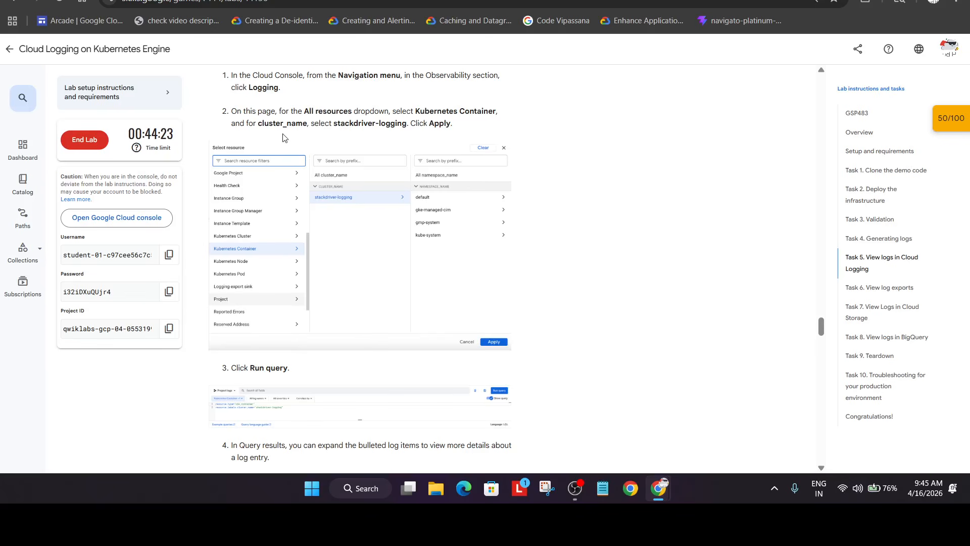
key("alt+Tab")
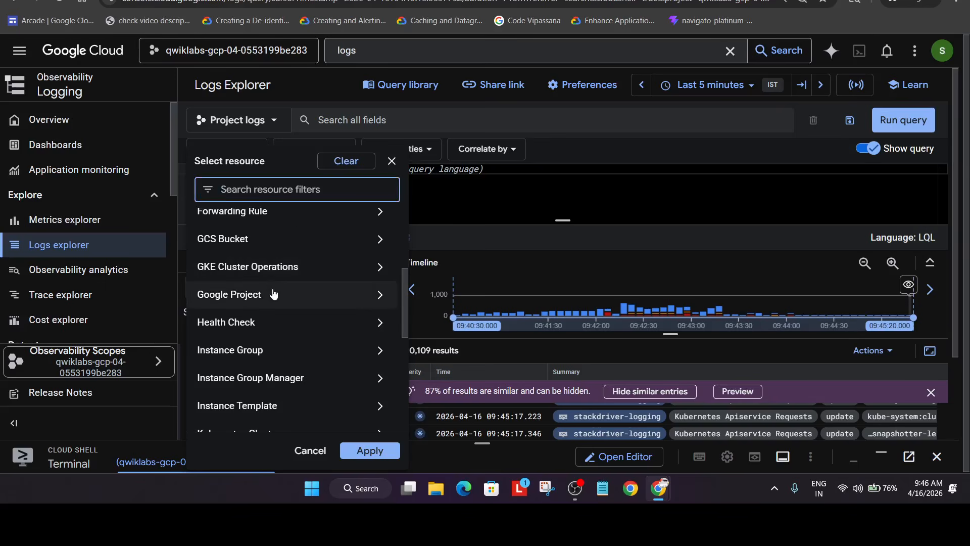
scroll(281, 303, "down", 4)
scroll(282, 306, "up", 1)
left_click(288, 280)
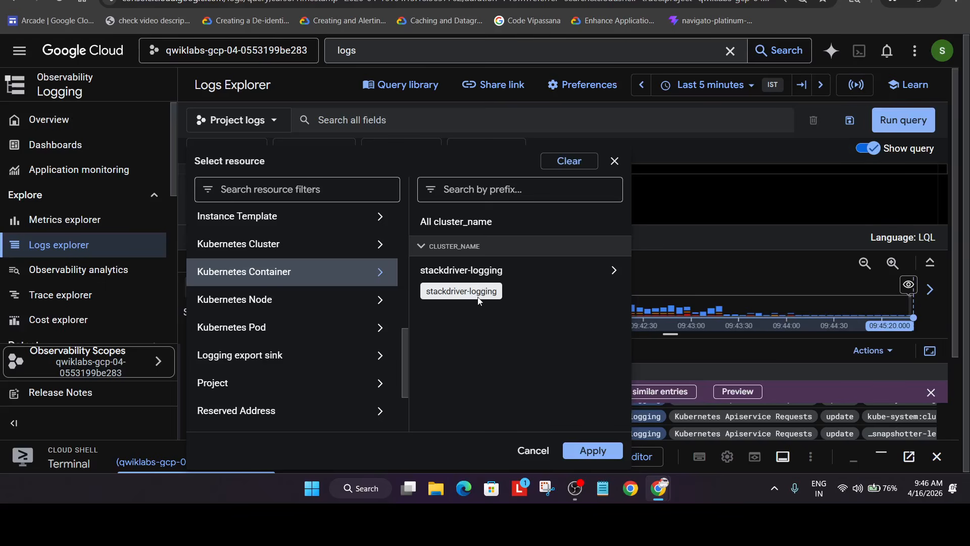
left_click(486, 273)
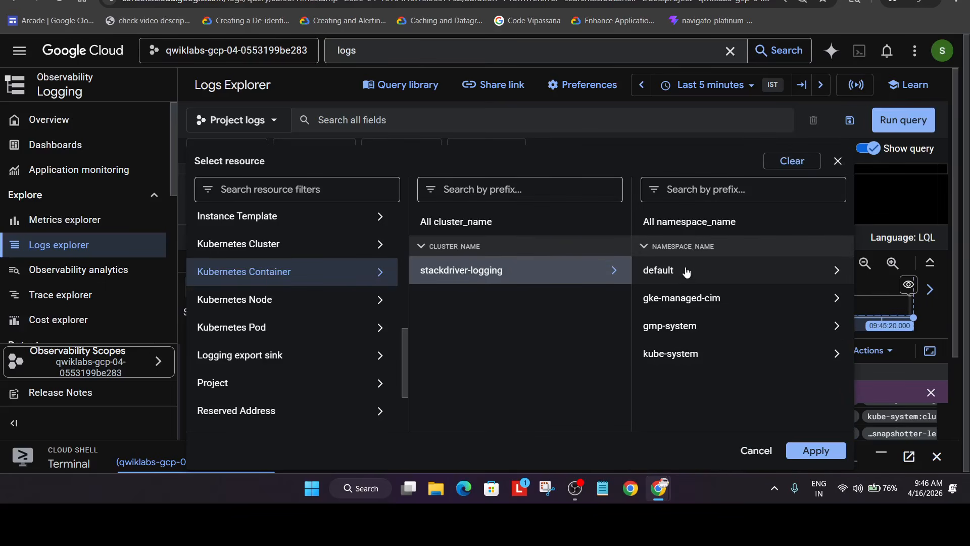
key("alt+Tab")
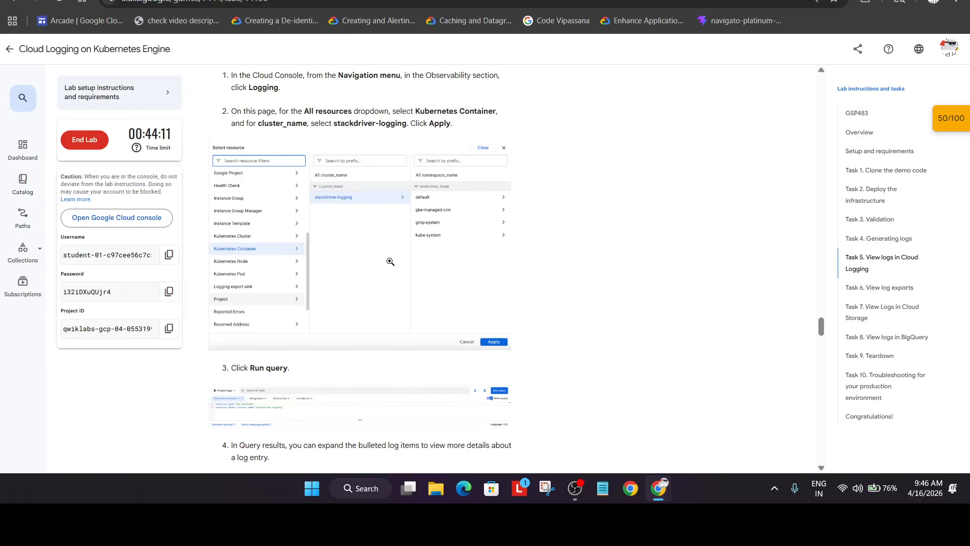
key("alt+Tab")
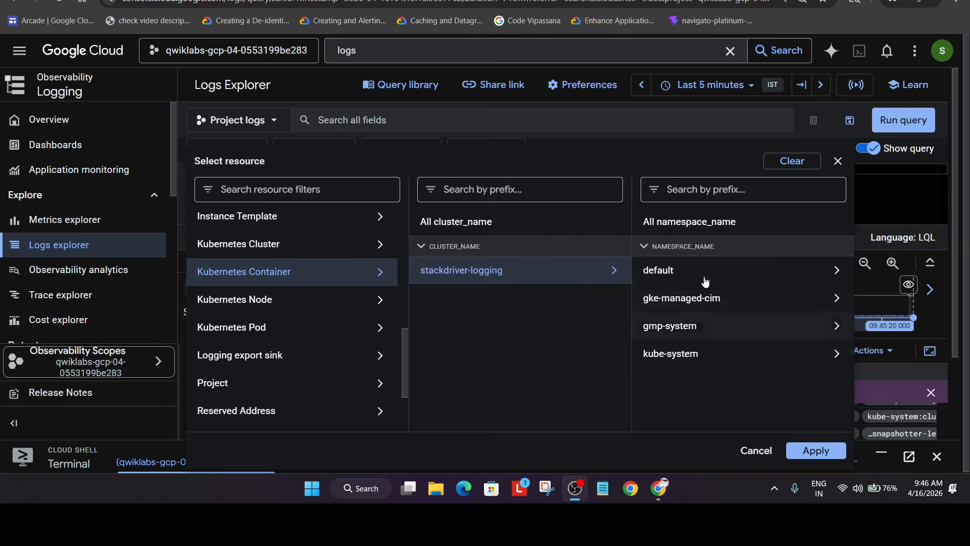
left_click(820, 451)
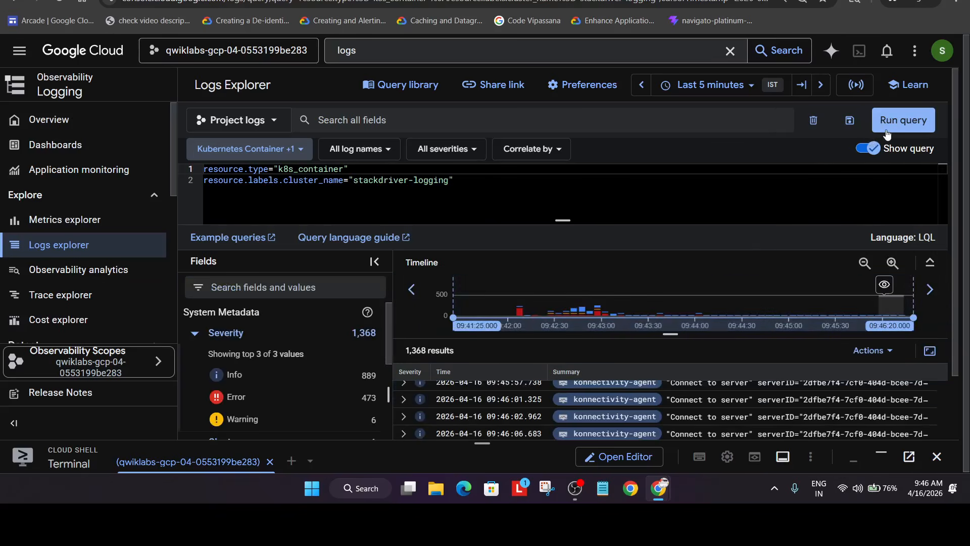
left_click(887, 132)
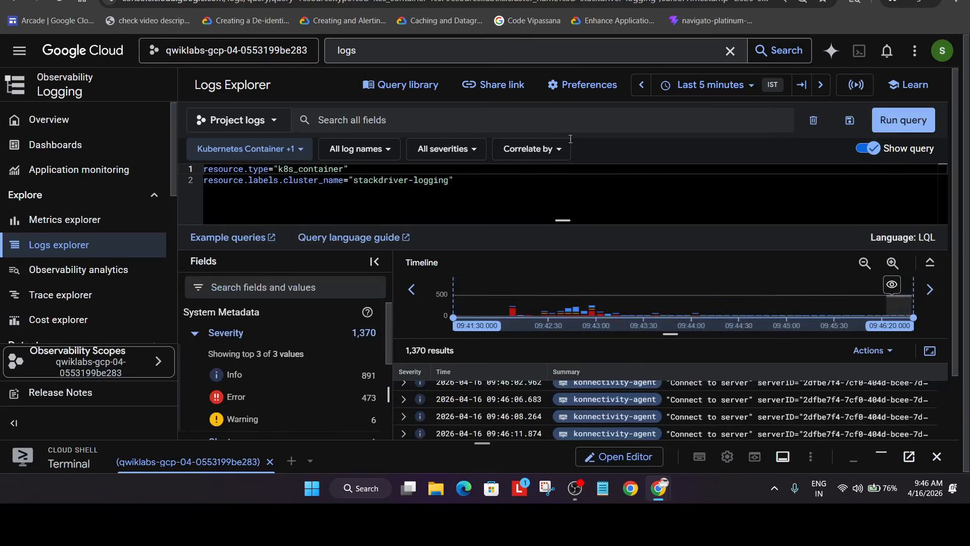
Search the console for big query, open BigQuery, dismiss its welcome message, and shrink the Cloud Shell panel
left_click(386, 53)
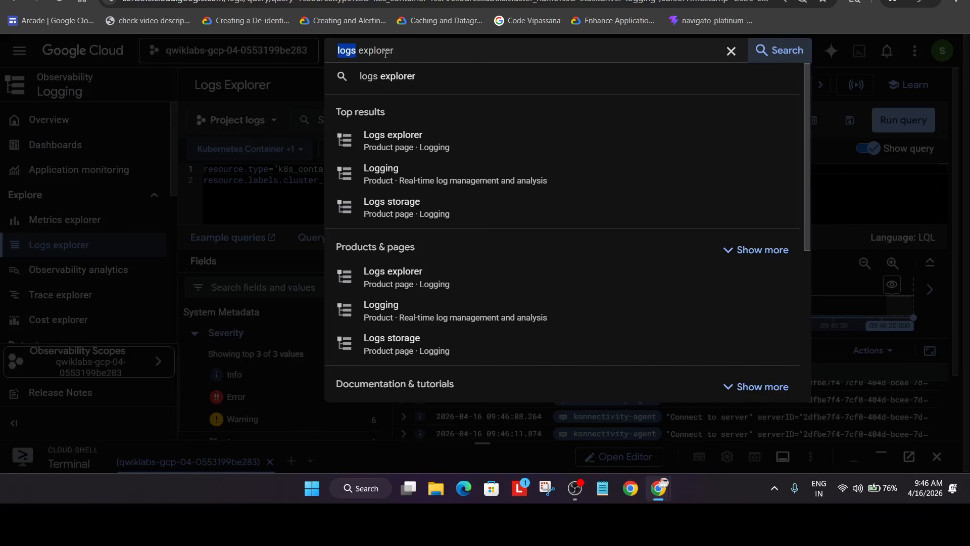
type("big query")
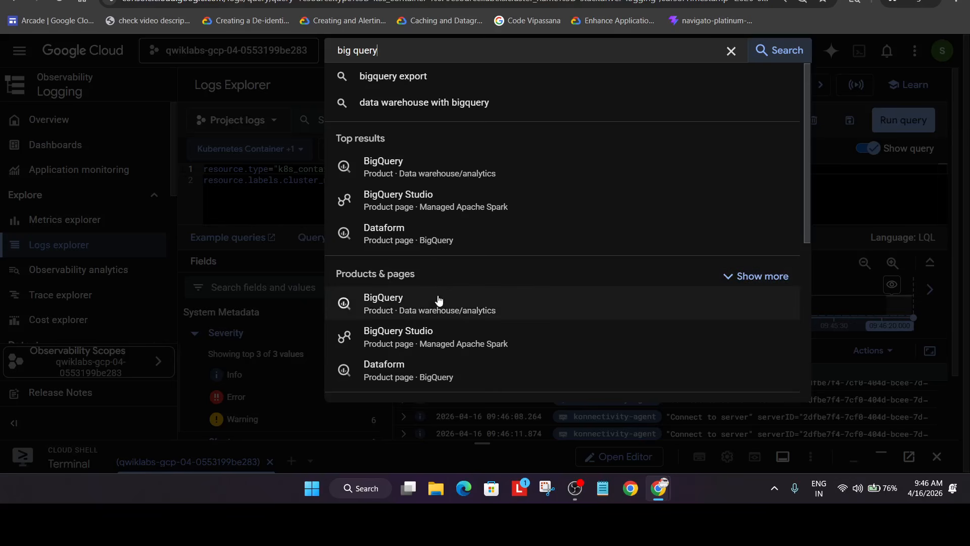
left_click(439, 300)
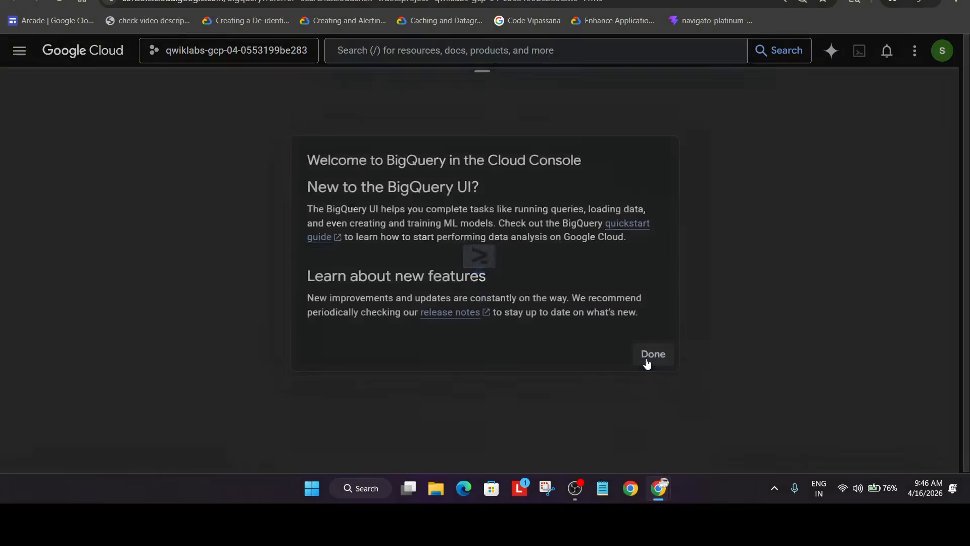
left_click(651, 355)
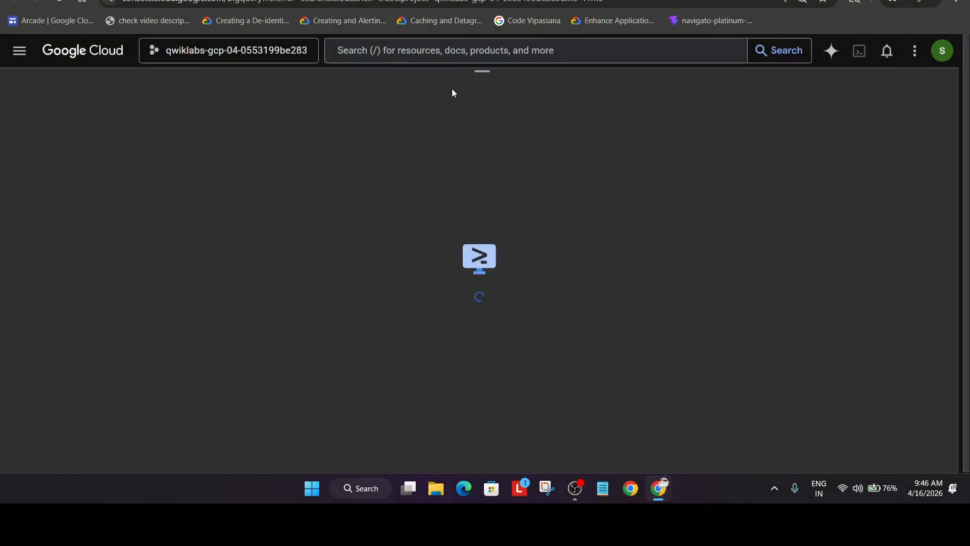
left_click_drag(477, 71, 563, 447)
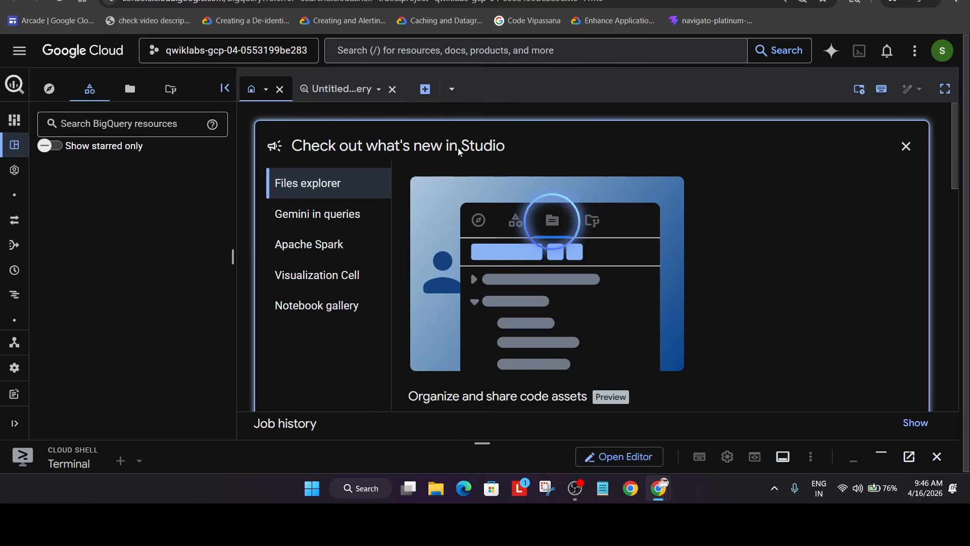
In the Classic Explorer, expand the project's gke_logs_dataset, open the GCEGuestAgentManager_20260416 table, and create a query for it
left_click(50, 90)
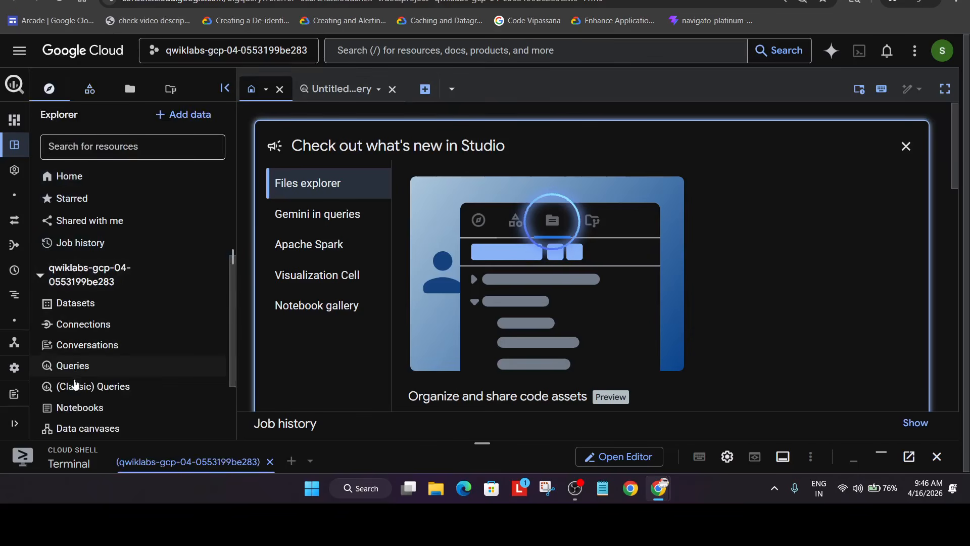
scroll(79, 394, "down", 2)
left_click(90, 89)
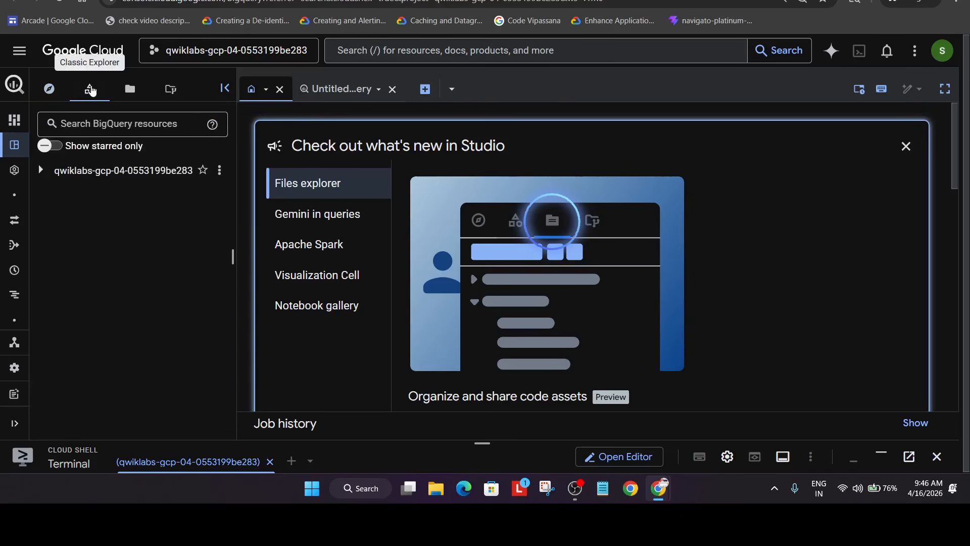
left_click(40, 171)
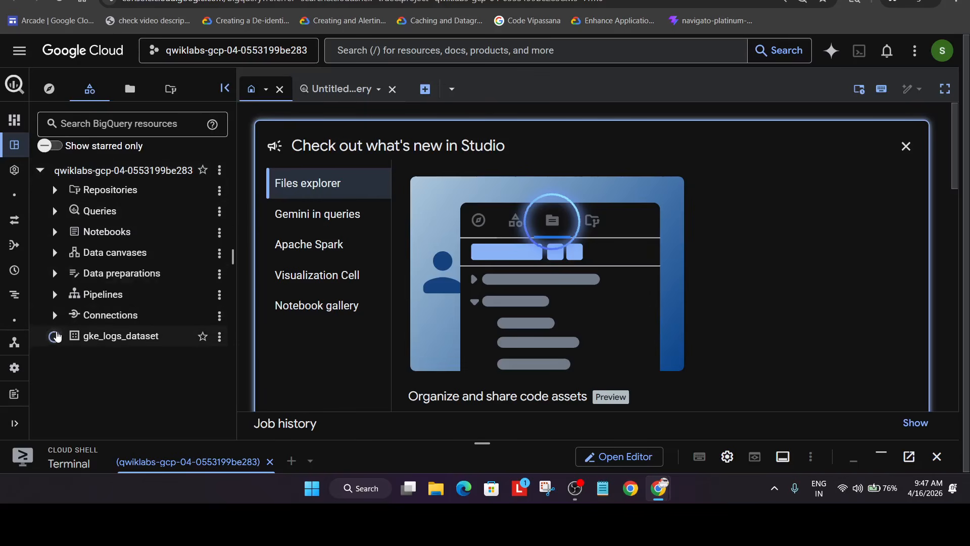
left_click(54, 337)
scroll(106, 323, "down", 1)
left_click(107, 321)
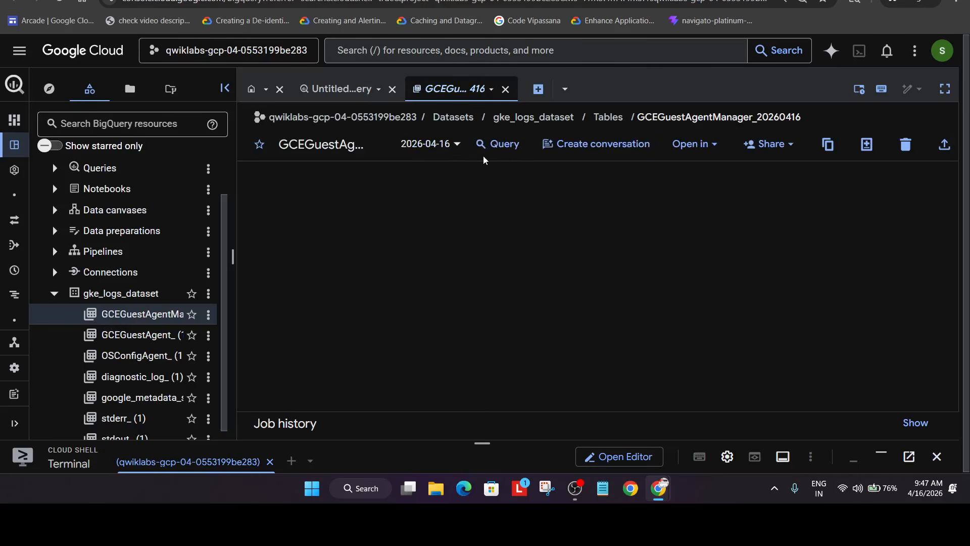
left_click(484, 152)
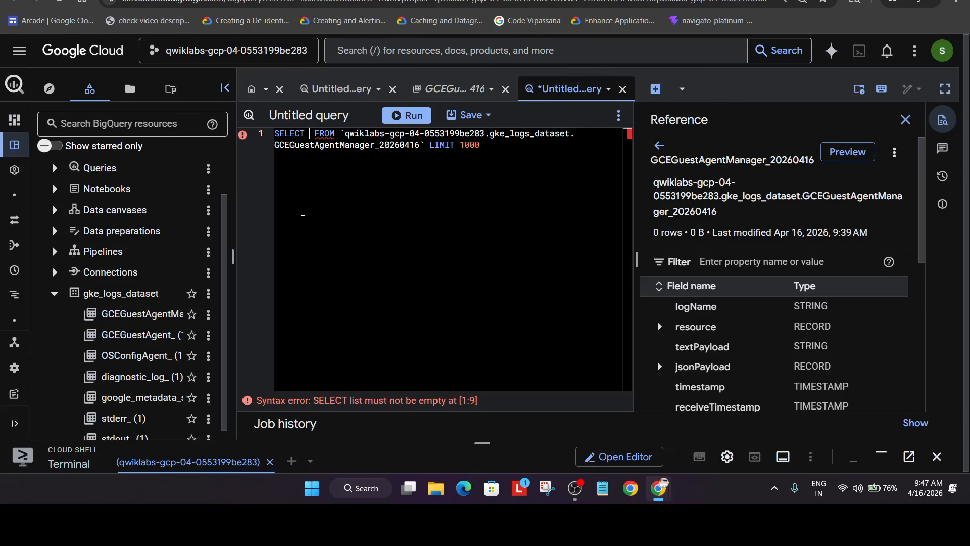
Complete the query to select all columns (*) from the GCEGuestAgentManager_20260416 table with LIMIT 1000 and run it
type("*")
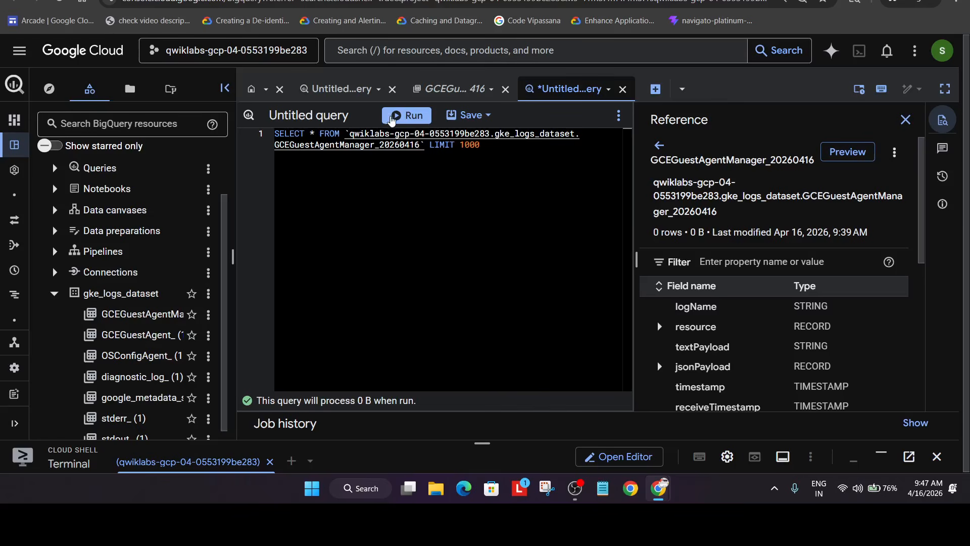
left_click(394, 118)
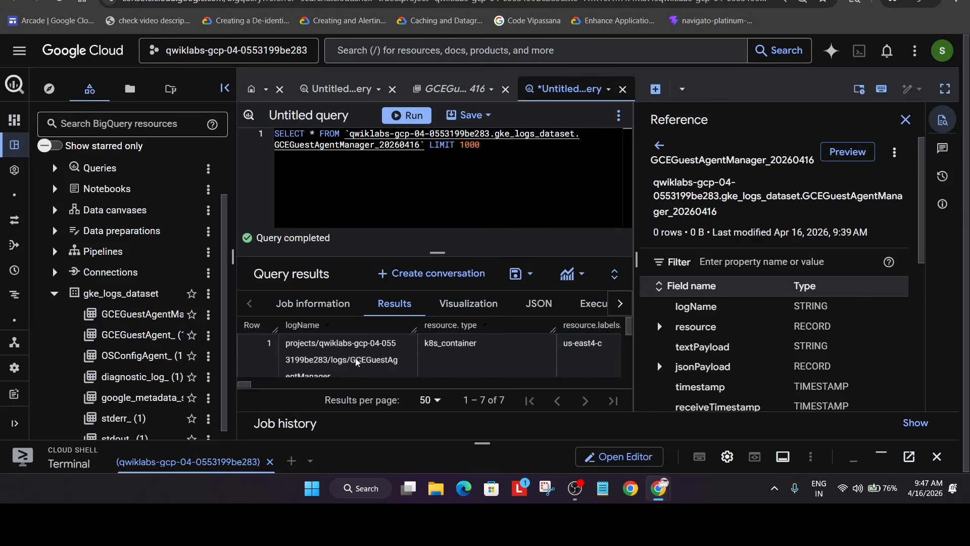
Switch to the lab instructions page and check progress for the View Logs in BigQuery task in Task 8
key("alt+Tab")
key("alt+Tab")
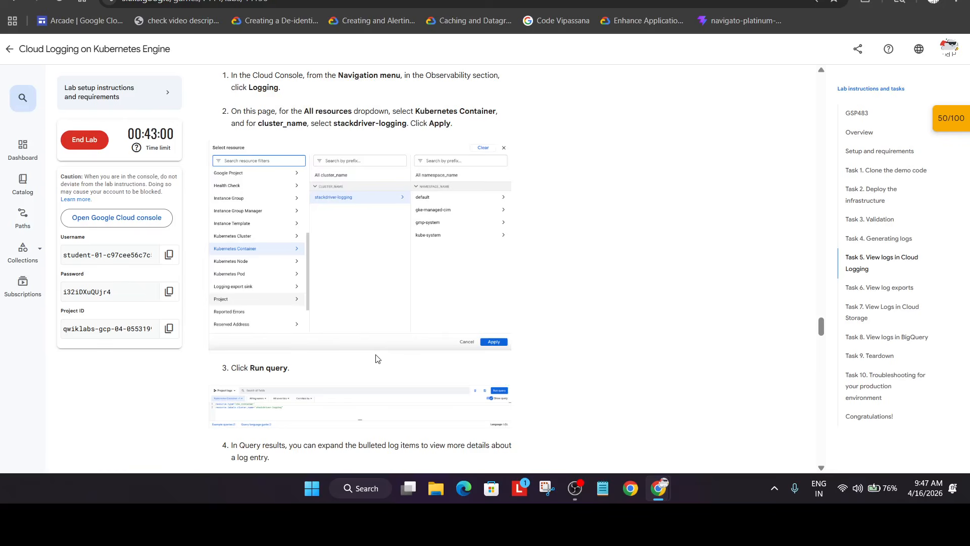
scroll(300, 381, "down", 10)
scroll(300, 382, "down", 15)
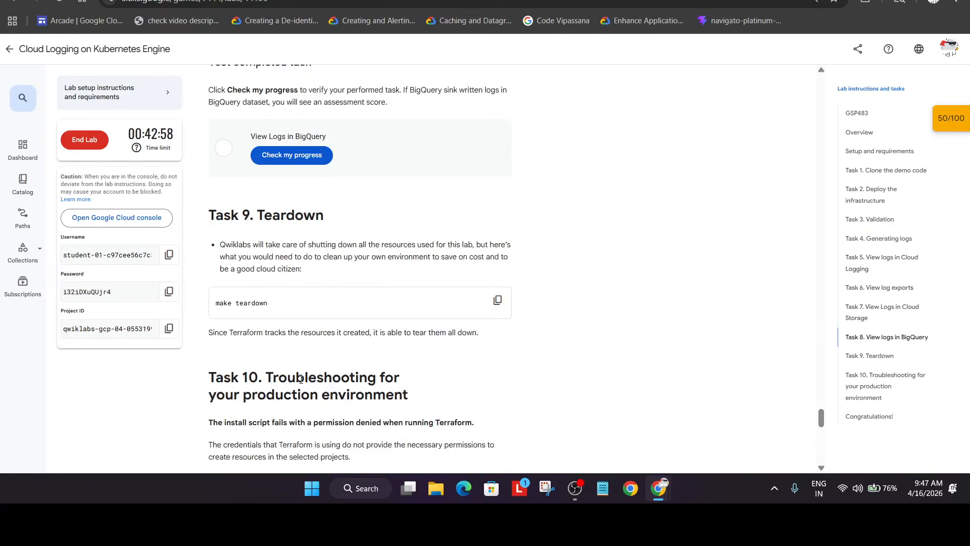
left_click(314, 277)
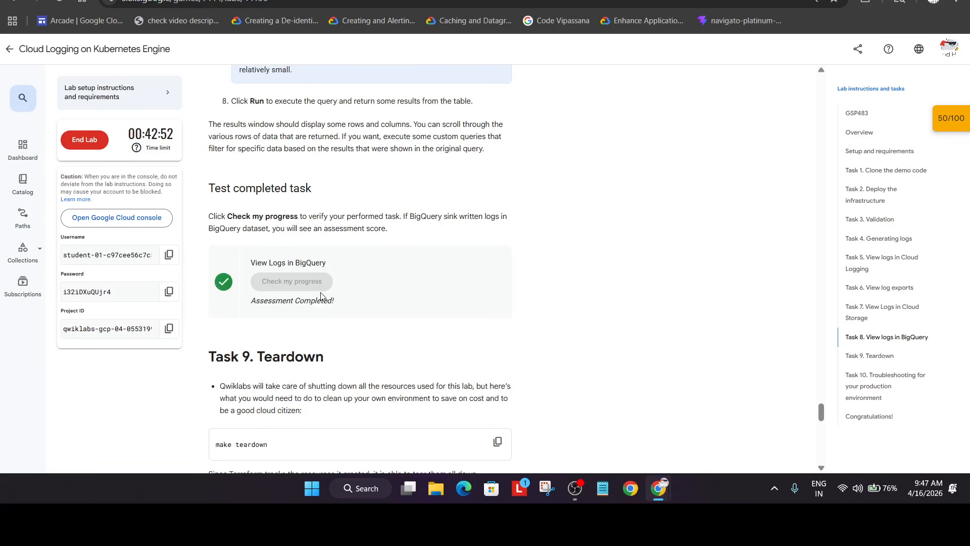
Review the lab's checkpoint scores, close the summary, and end the Cloud Logging on Kubernetes Engine lab
left_click(952, 126)
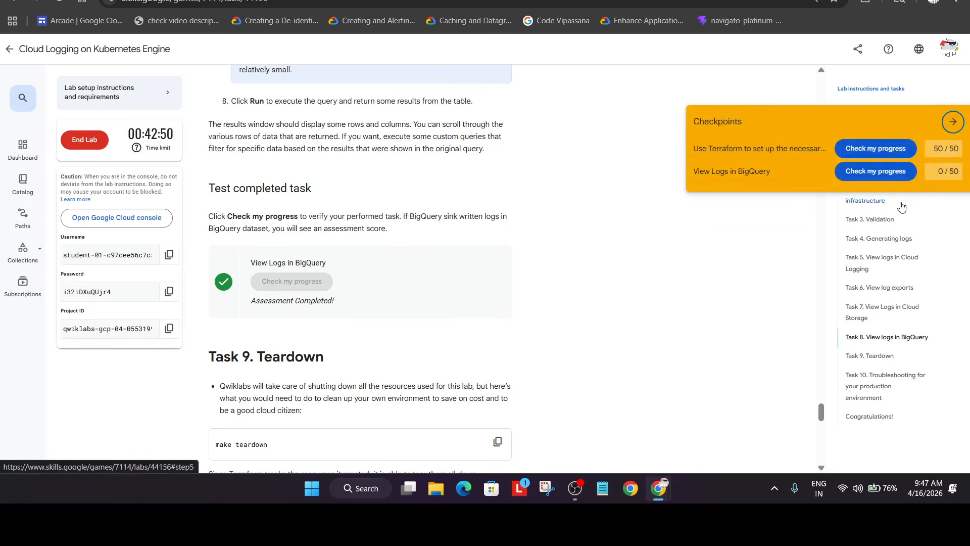
left_click(955, 123)
left_click(879, 116)
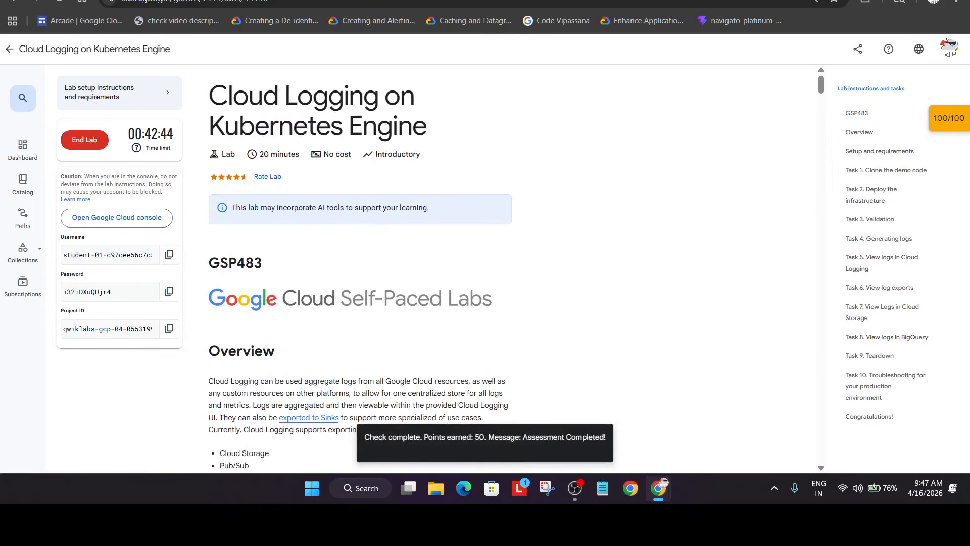
left_click(85, 140)
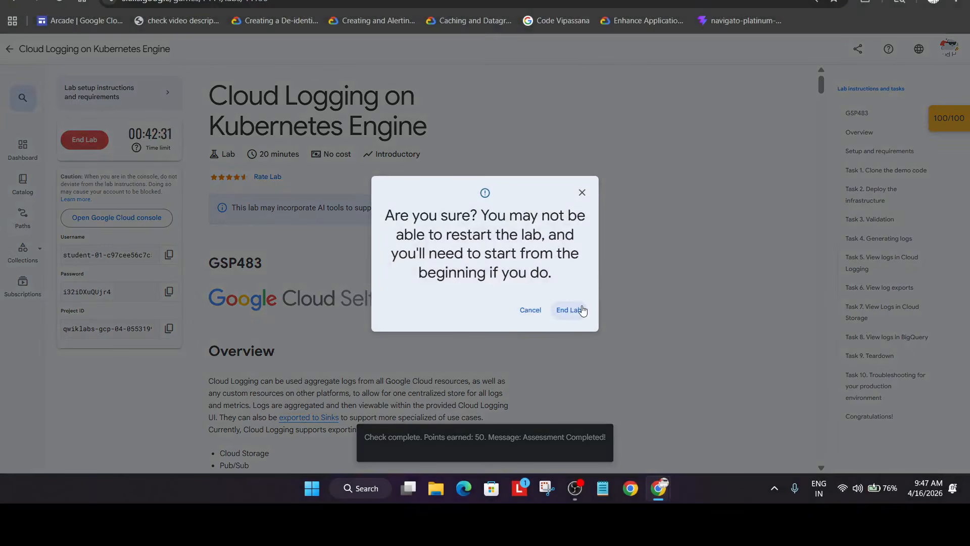
left_click(570, 310)
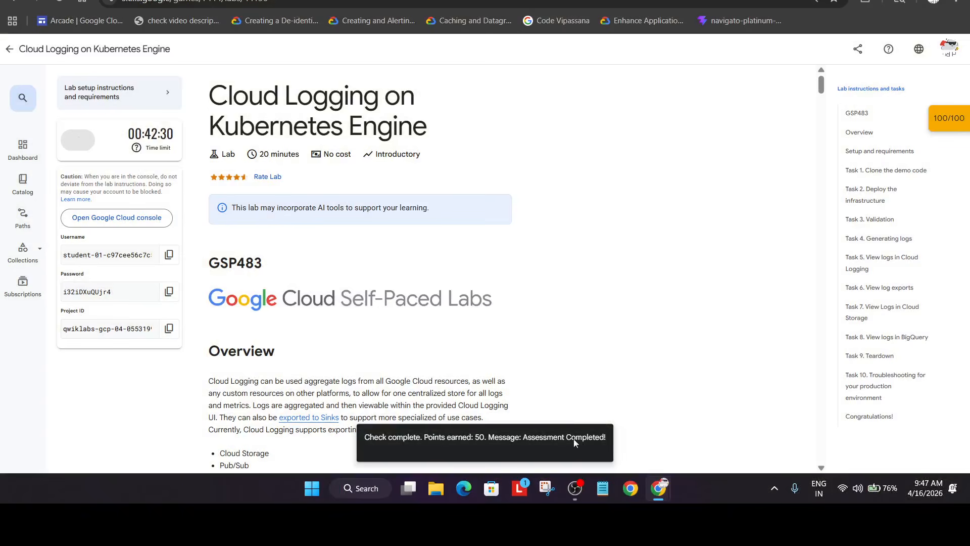